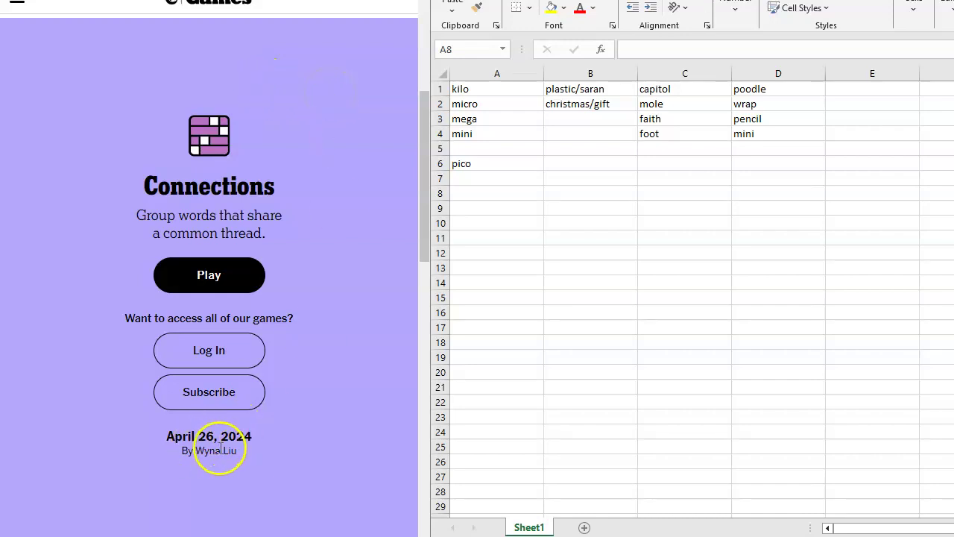
# Start today's Connections puzzle and shuffle the sixteen word tiles into a new order.
pyautogui.click(211, 282)
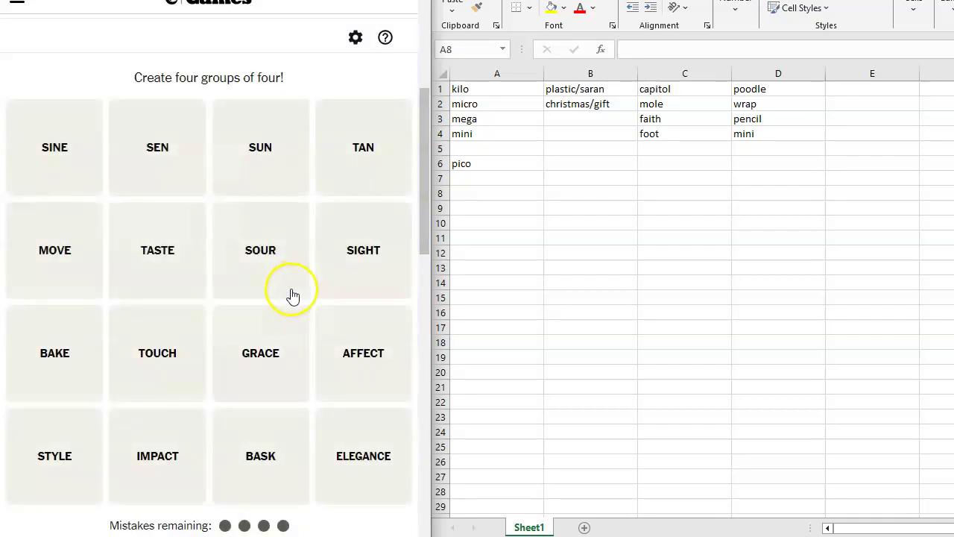
pyautogui.moveTo(422, 164); pyautogui.dragTo(425, 181)
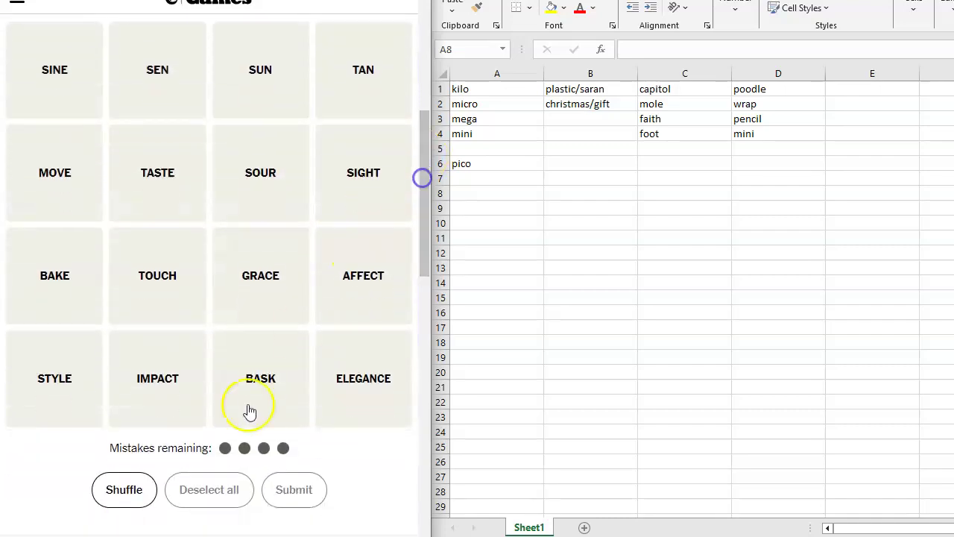
pyautogui.click(125, 490)
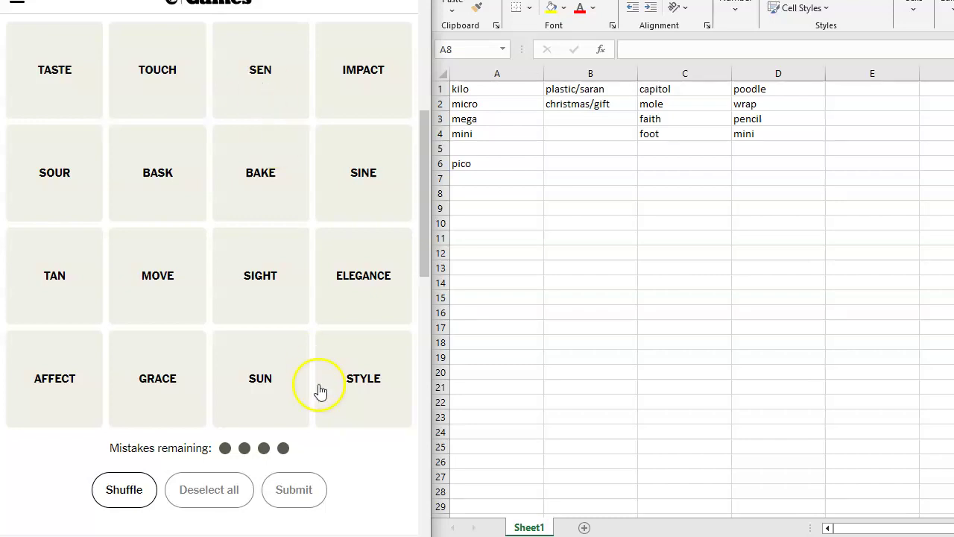
# Enter taste, touch and sight in cells A8, A9 and A10.
pyautogui.click(484, 195)
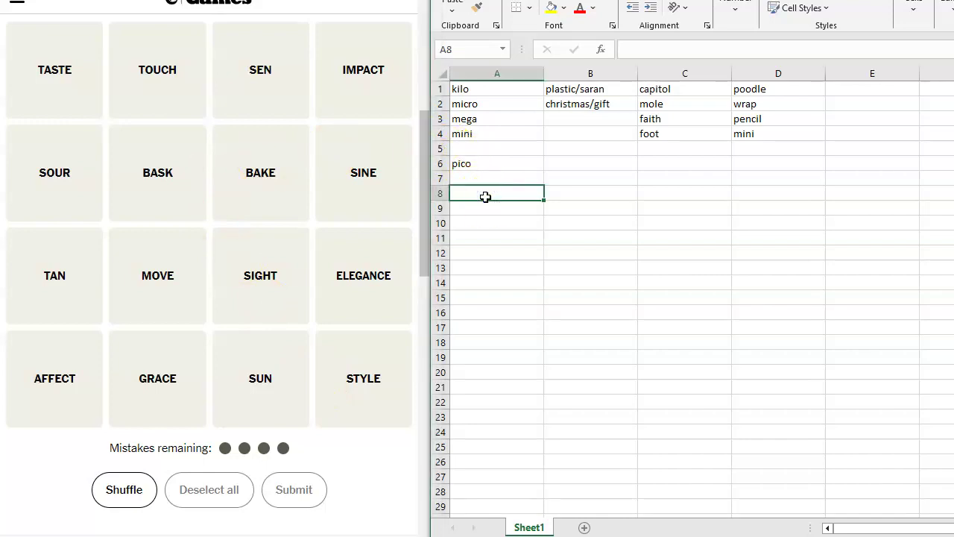
pyautogui.write('taste')
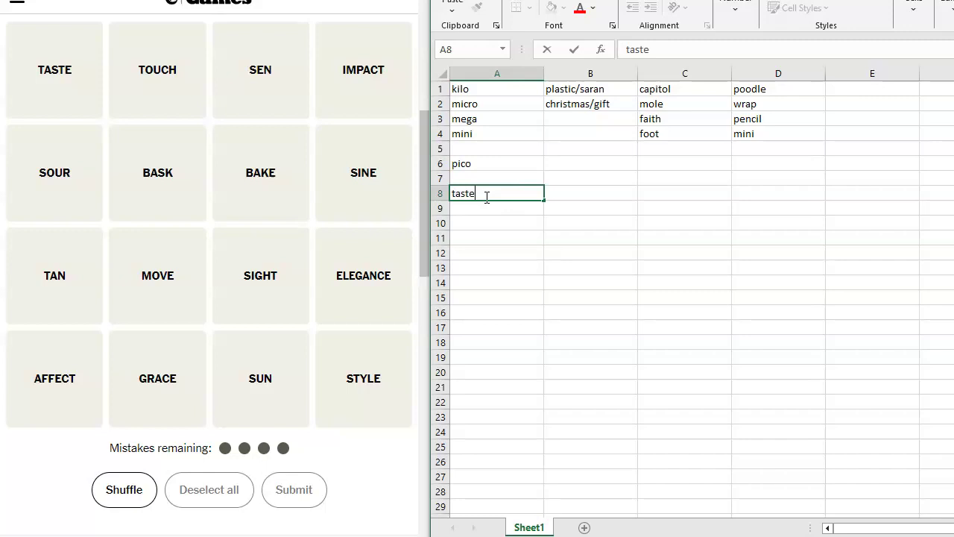
pyautogui.press('Return')
pyautogui.write('touch')
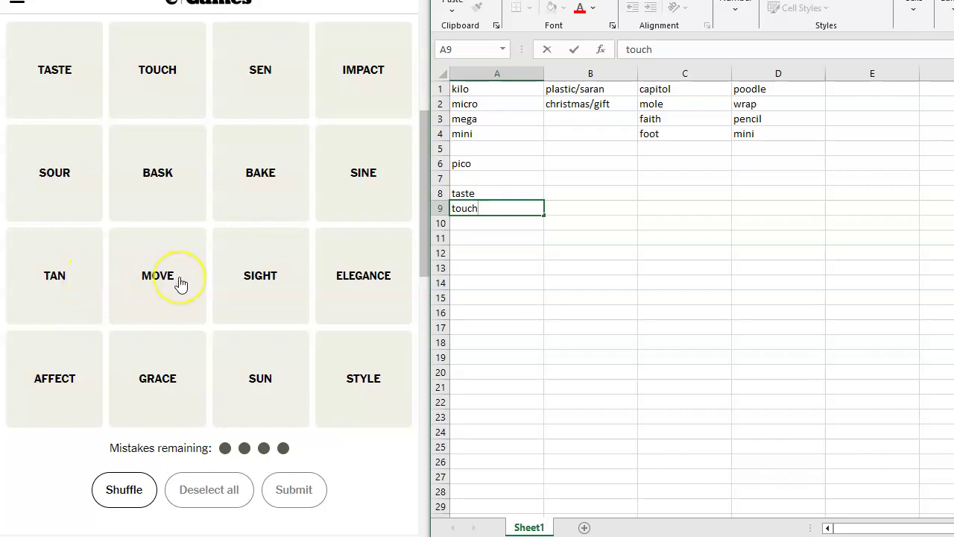
pyautogui.click(475, 223)
pyautogui.write('sight')
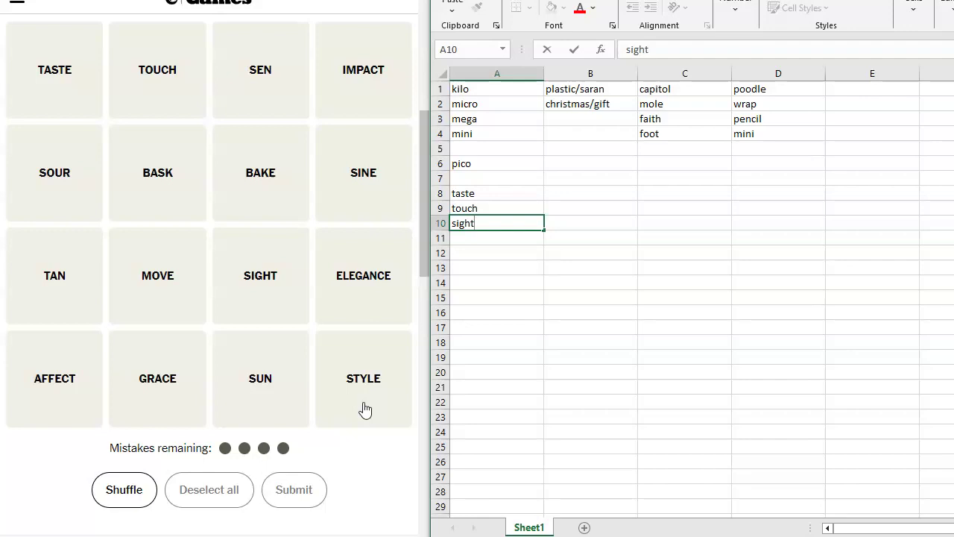
# Enter sen, tan, sun, sine and bask into cells B8 through B12.
pyautogui.click(590, 195)
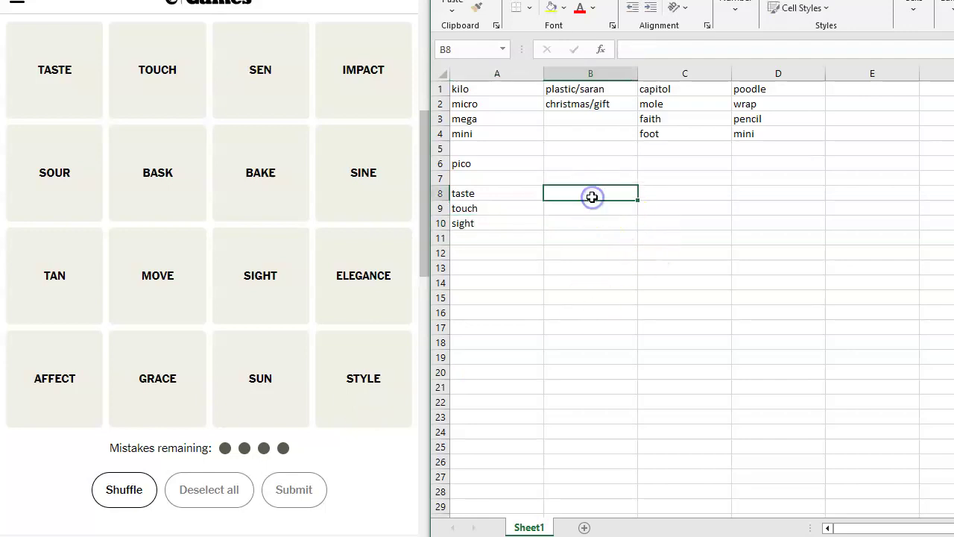
pyautogui.write('sen')
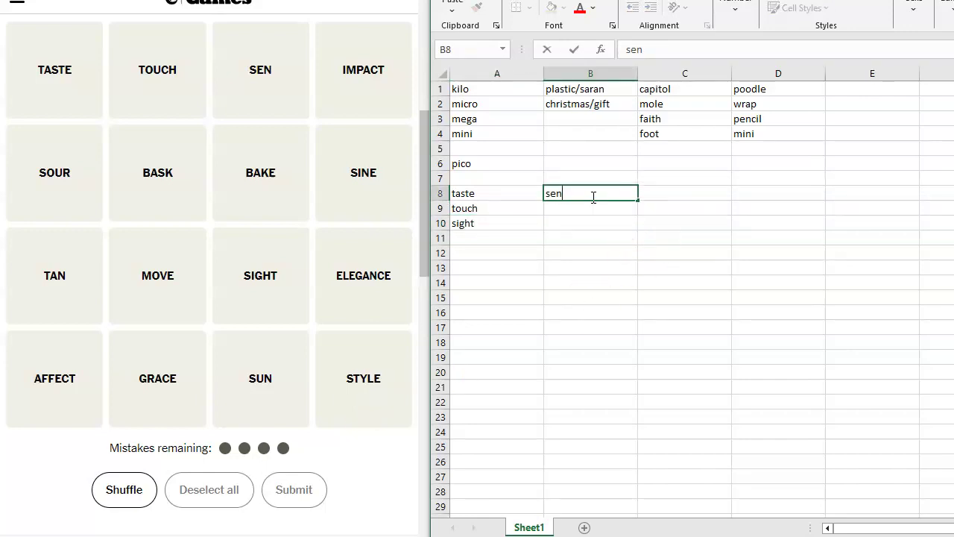
pyautogui.press('Return')
pyautogui.write('tan')
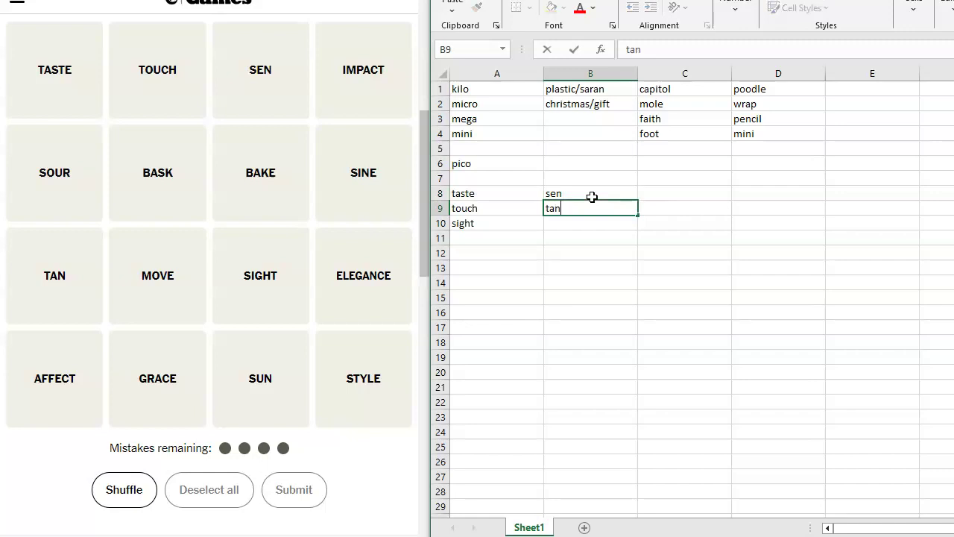
pyautogui.press('Return')
pyautogui.write('sun')
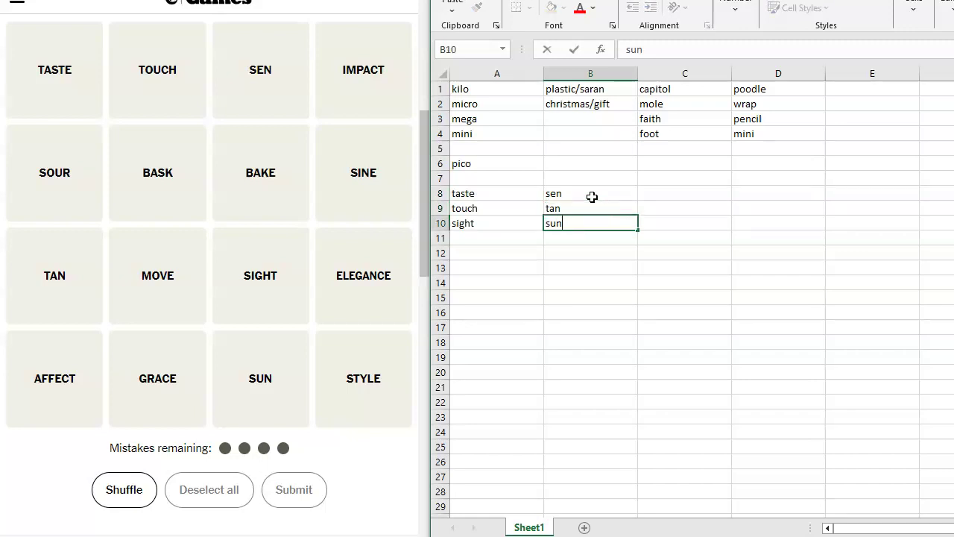
pyautogui.press('Return')
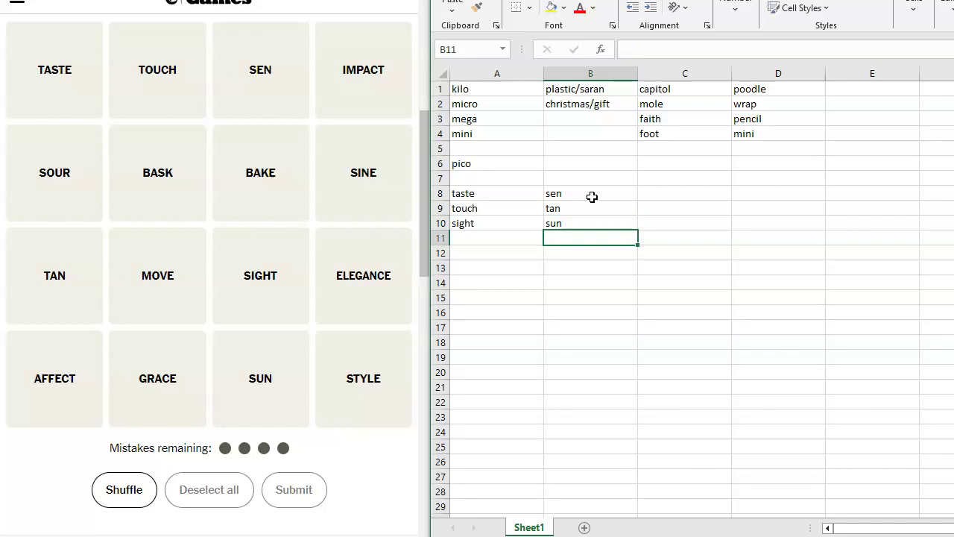
pyautogui.write('si')
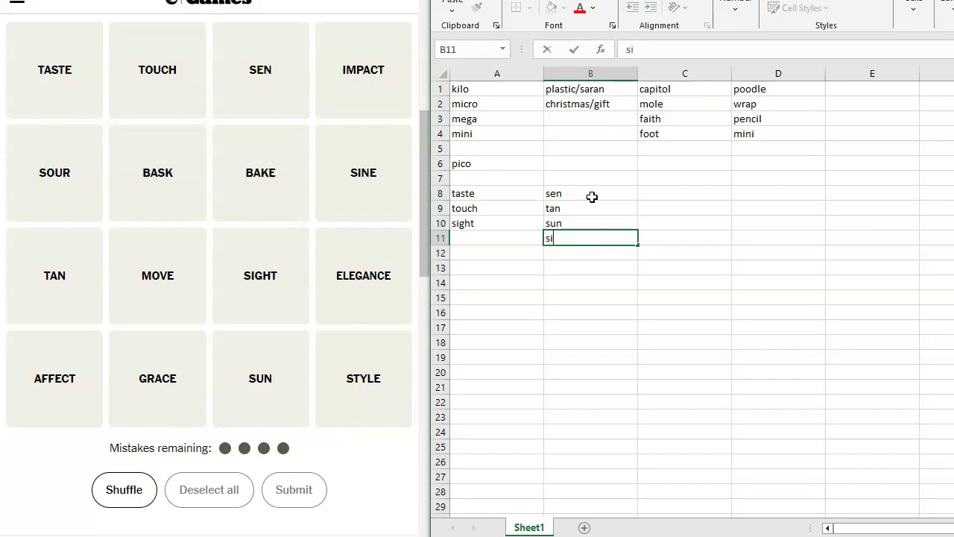
pyautogui.write('ne')
pyautogui.click(564, 250)
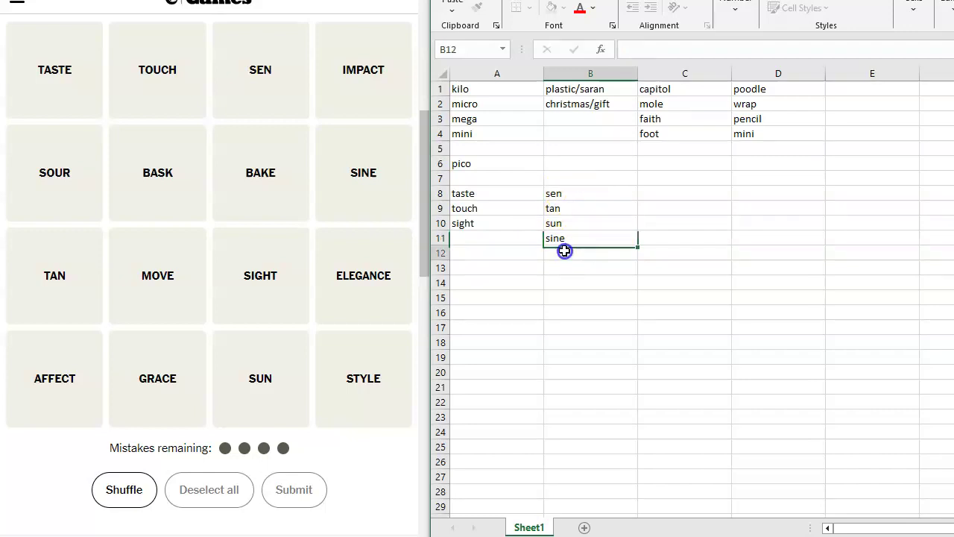
pyautogui.write('bask')
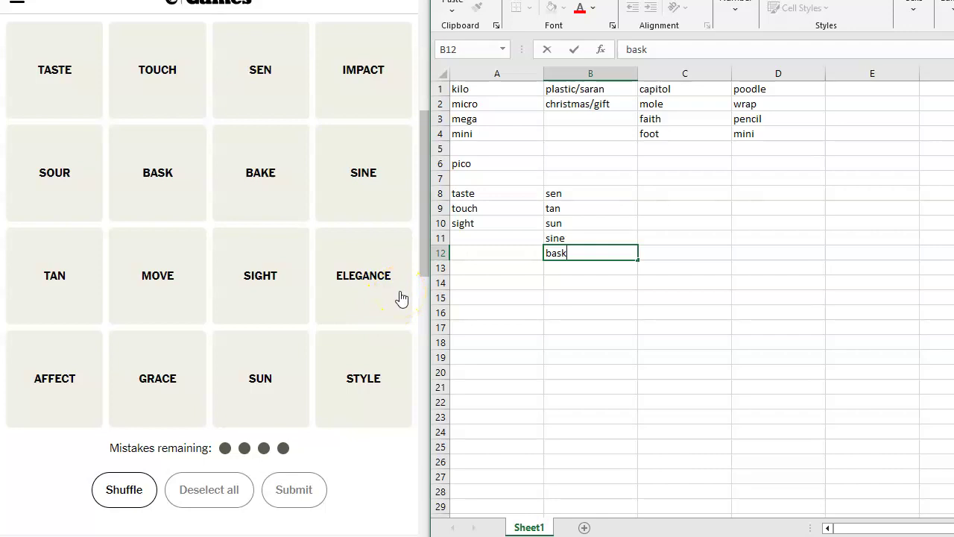
# Type grace, elegance, style and taste into cells C8 to C11.
pyautogui.click(668, 194)
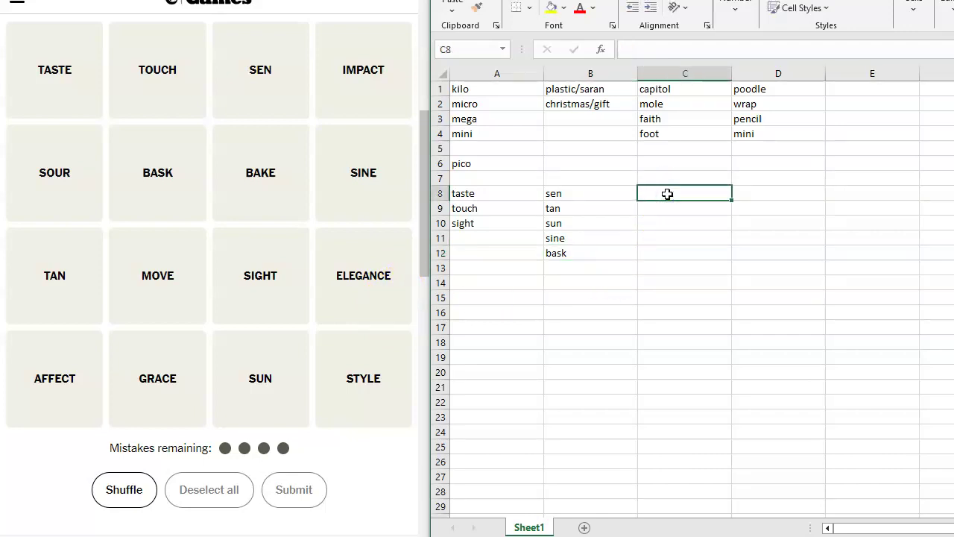
pyautogui.write('grace')
pyautogui.press('Return')
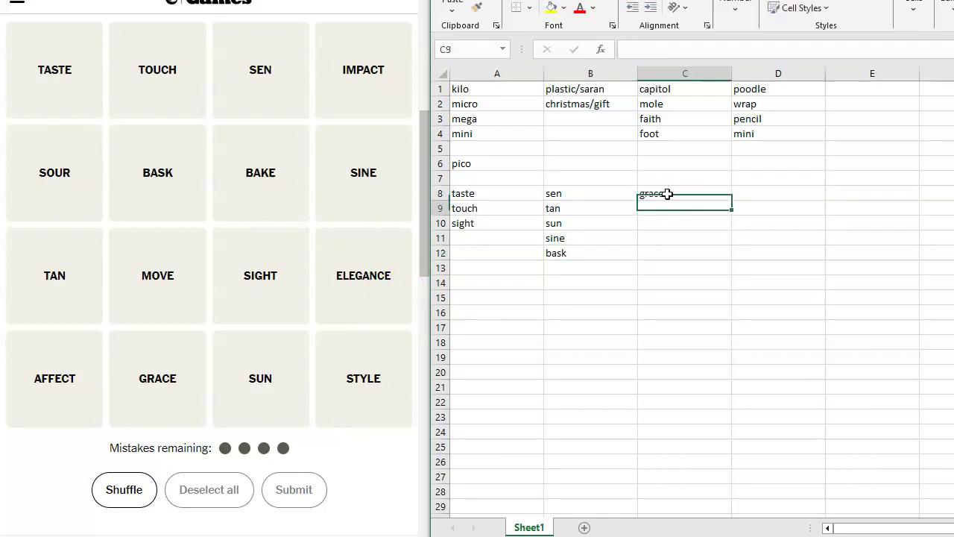
pyautogui.write('ele')
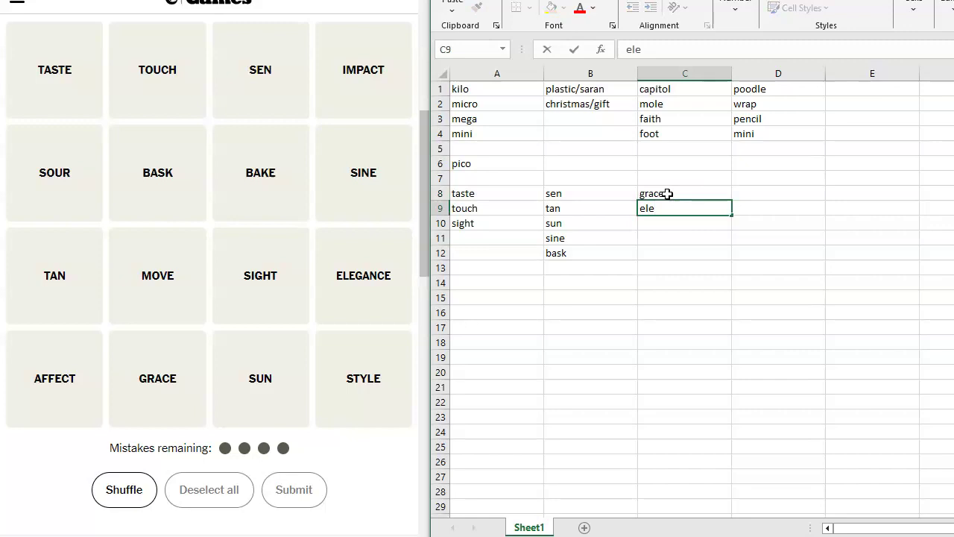
pyautogui.write('gance')
pyautogui.press('Return')
pyautogui.write('st')
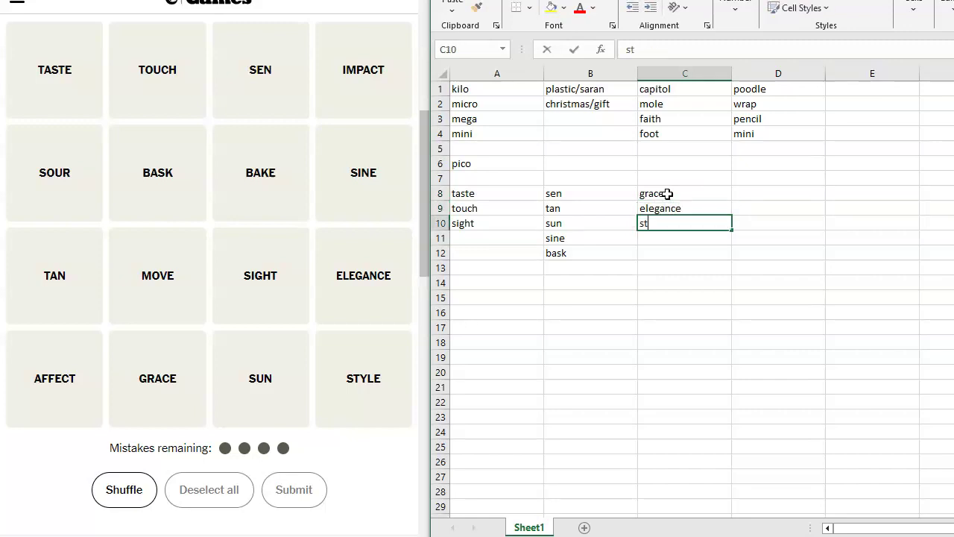
pyautogui.write('yle')
pyautogui.click(681, 200)
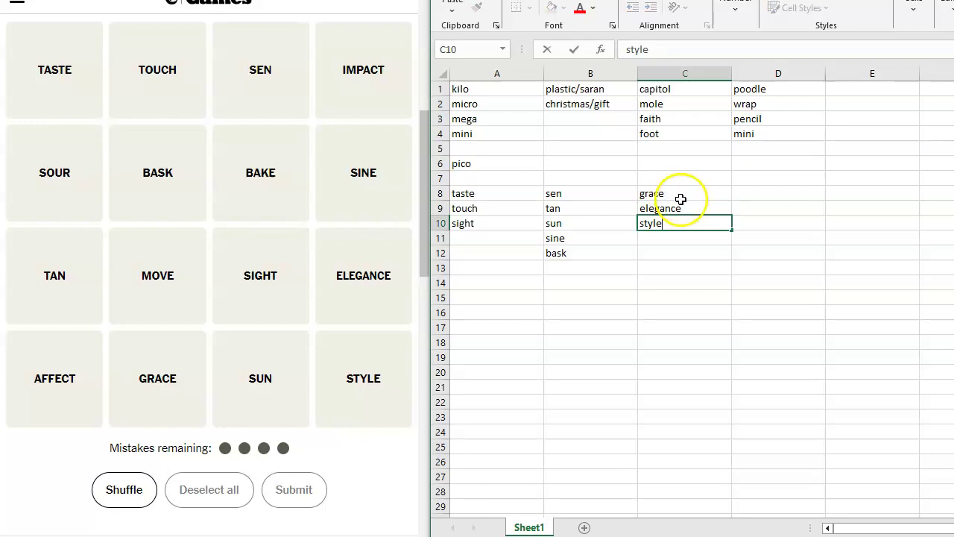
pyautogui.press('Return')
pyautogui.write('taste')
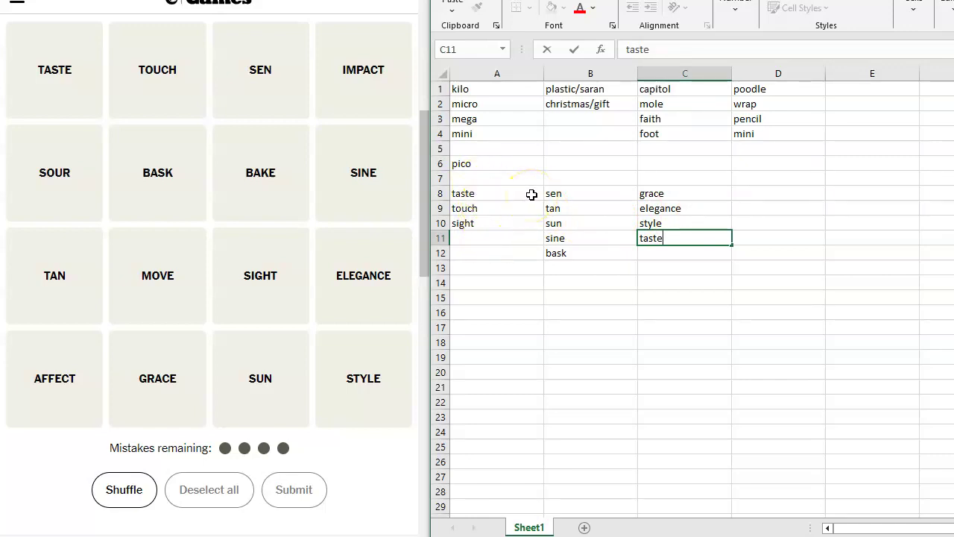
# Clear taste from A8 and sight from A10.
pyautogui.click(485, 194)
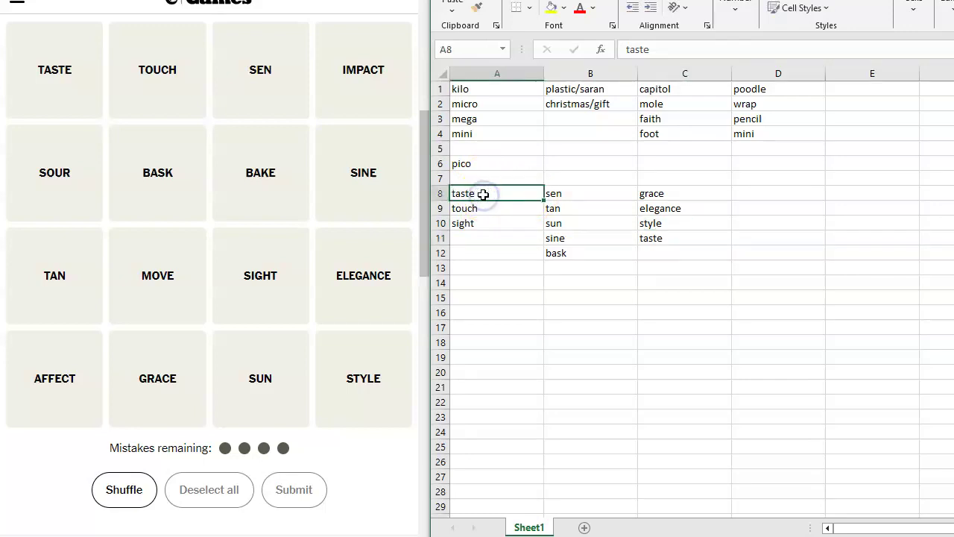
pyautogui.press('BackSpace')
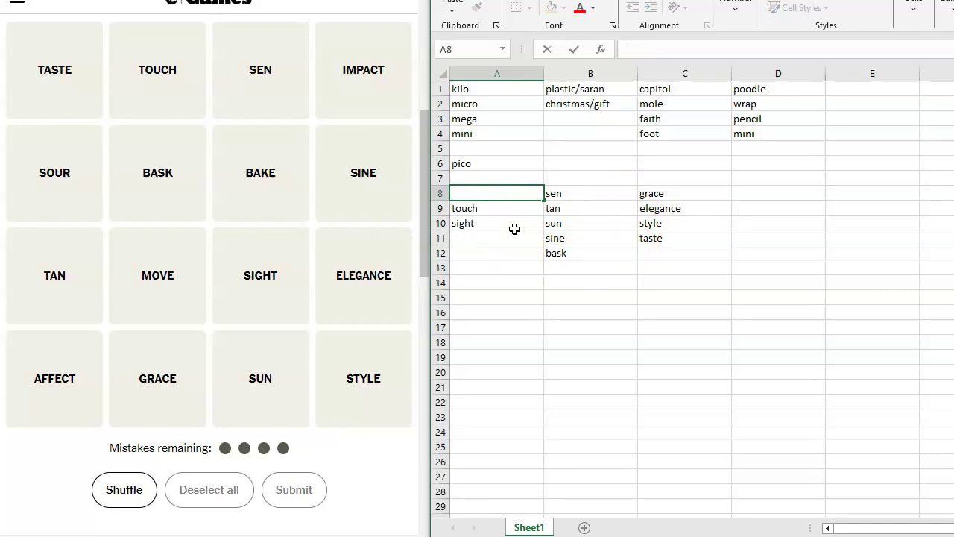
pyautogui.click(468, 224)
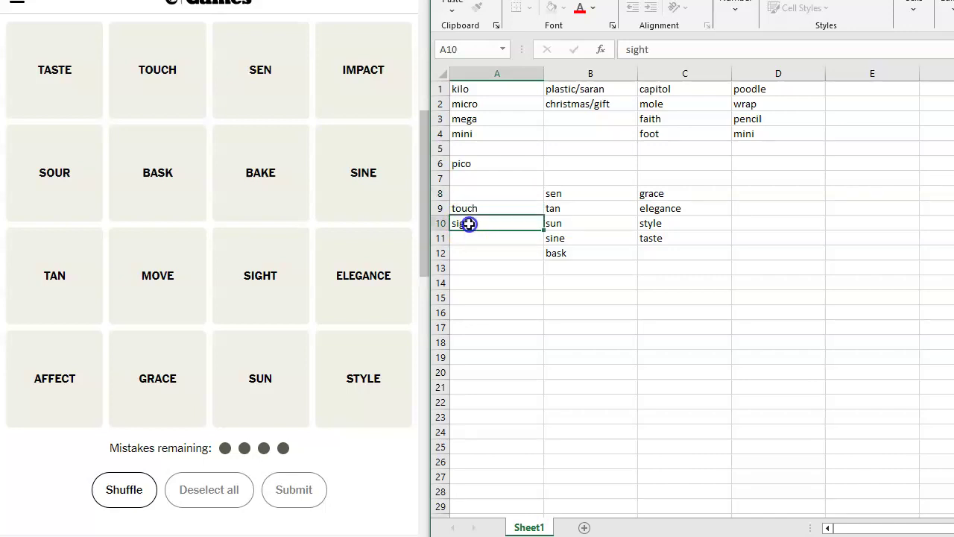
pyautogui.press('BackSpace')
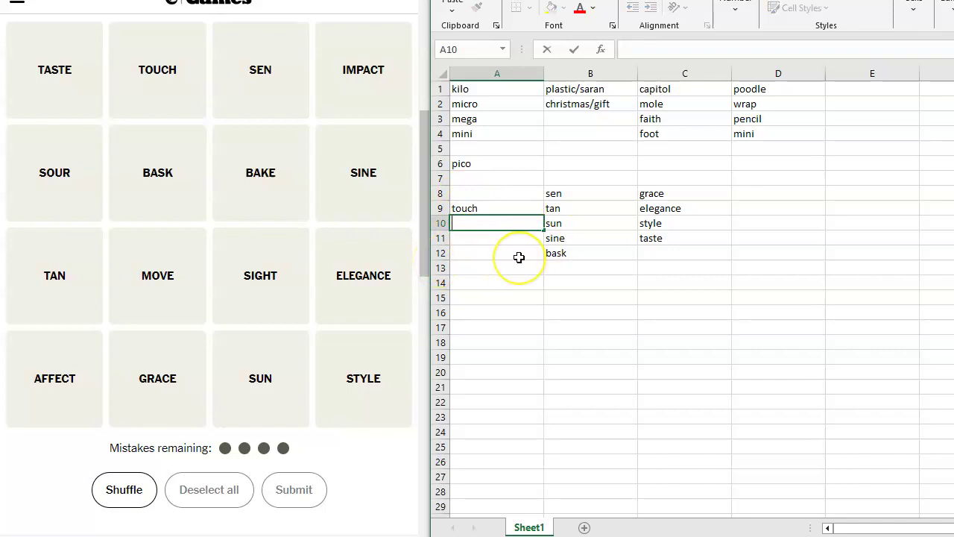
pyautogui.click(500, 221)
# Enter affect in A8, impact in A10 and move in A11.
pyautogui.click(479, 193)
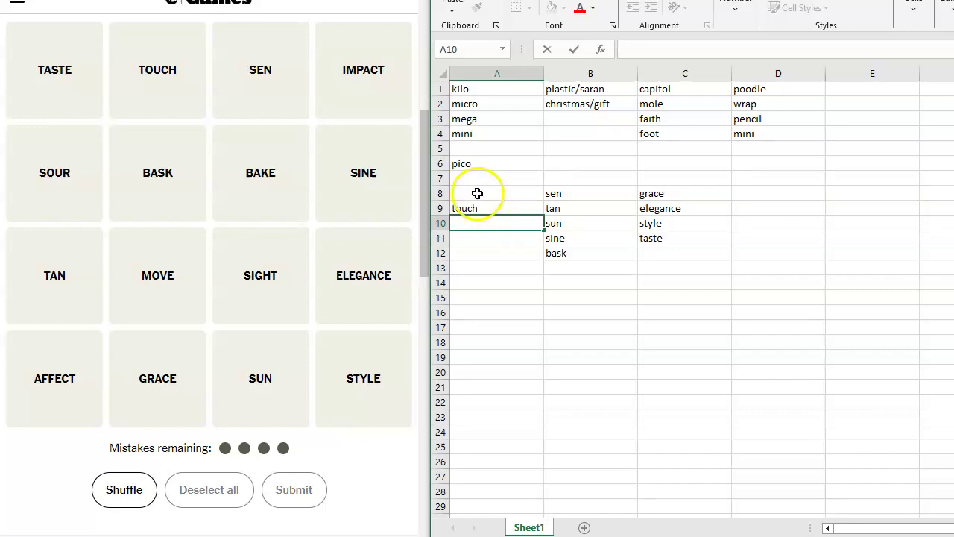
pyautogui.write('affect')
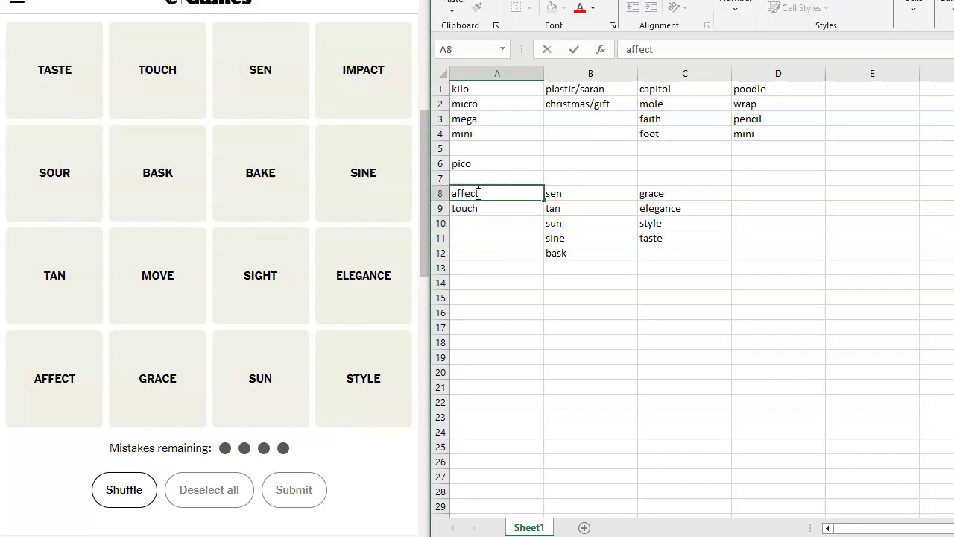
pyautogui.click(478, 220)
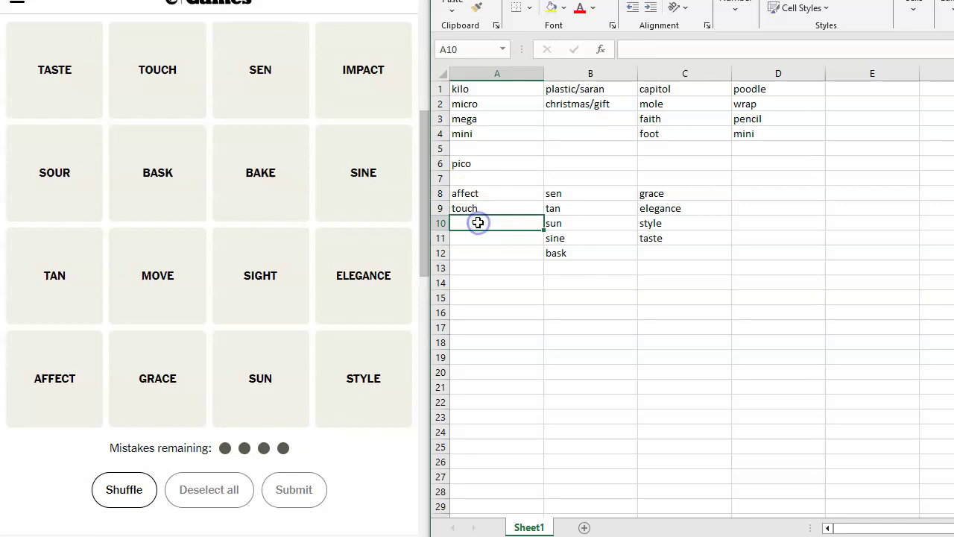
pyautogui.write('impact')
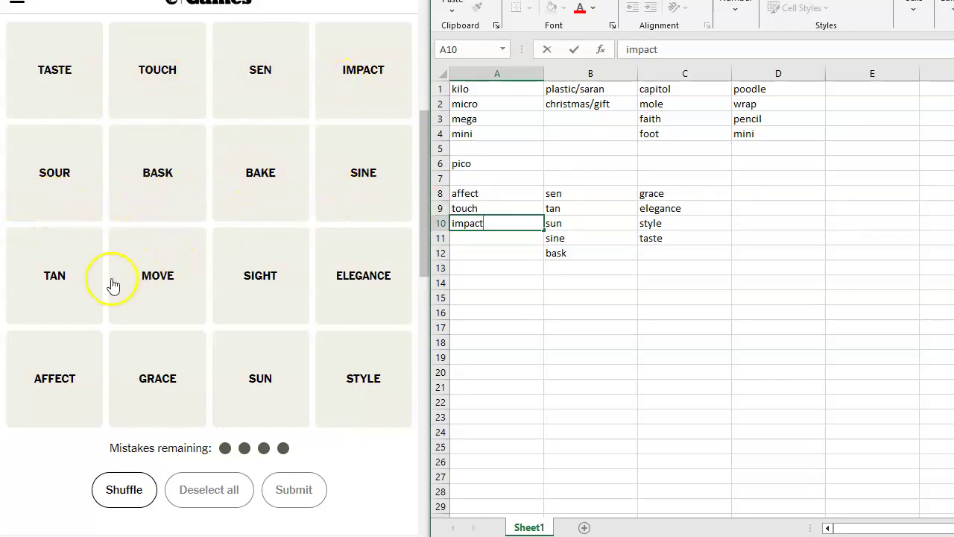
pyautogui.click(472, 236)
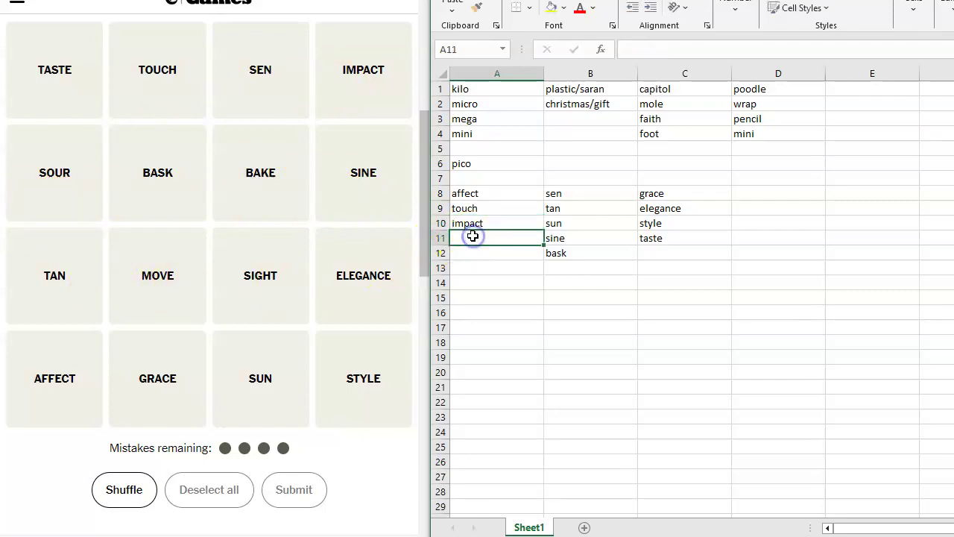
pyautogui.write('move')
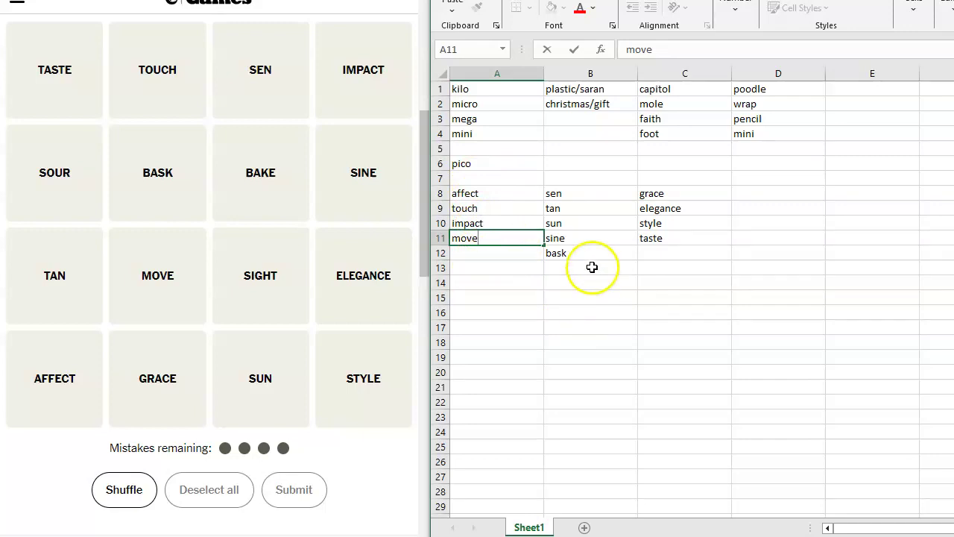
# Replace the mistaken taste in B13 with sour, then add bake and sight in B14 and B15.
pyautogui.click(555, 268)
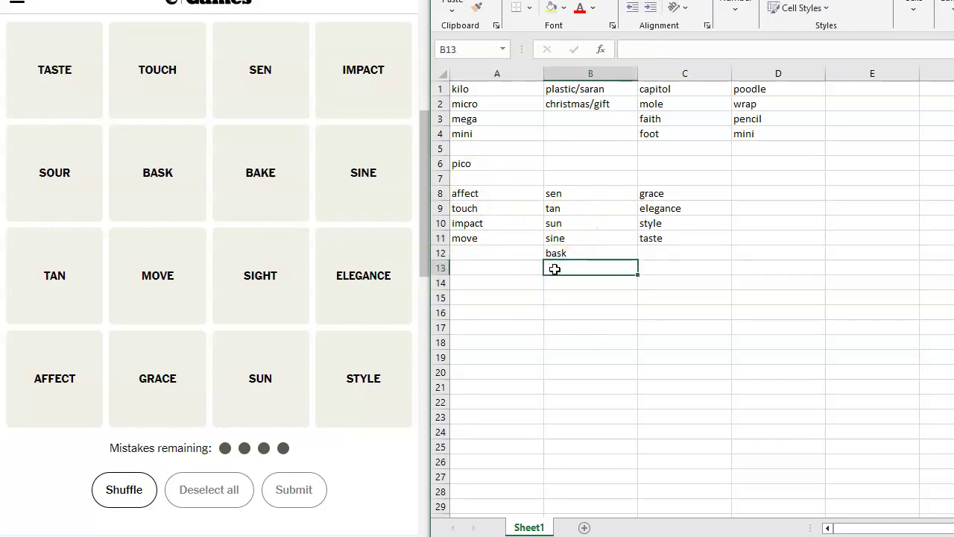
pyautogui.write('taste')
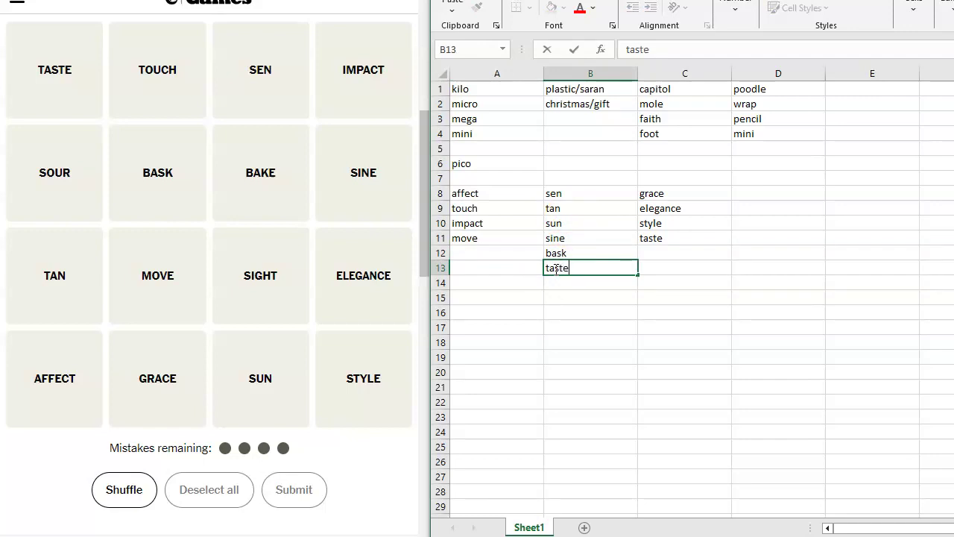
pyautogui.press('Return')
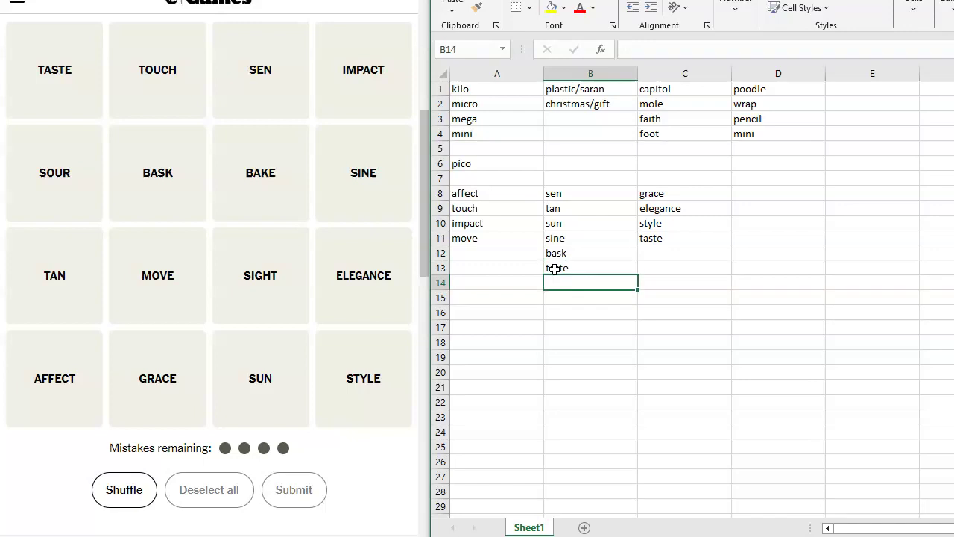
pyautogui.click(556, 269)
pyautogui.press('BackSpace')
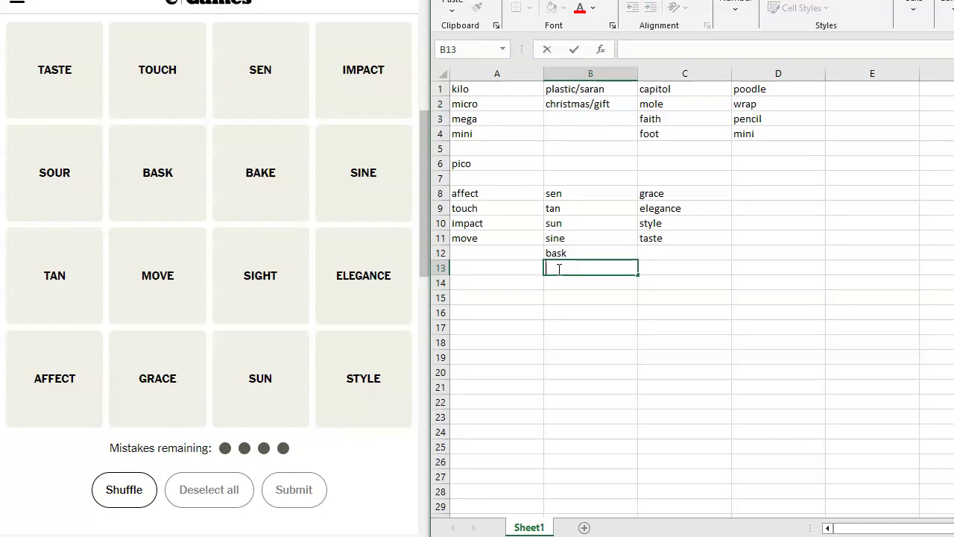
pyautogui.write('sour')
pyautogui.press('Return')
pyautogui.write('bake')
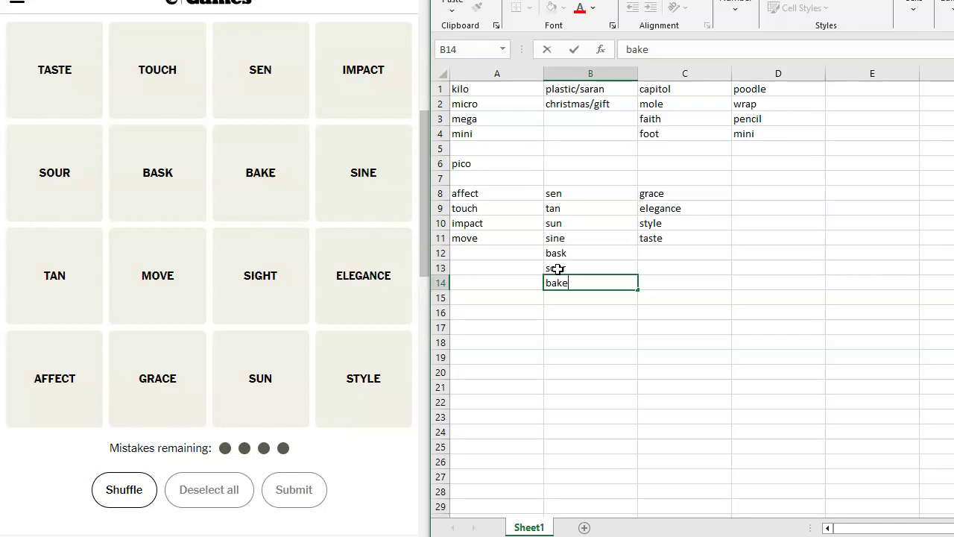
pyautogui.press('Return')
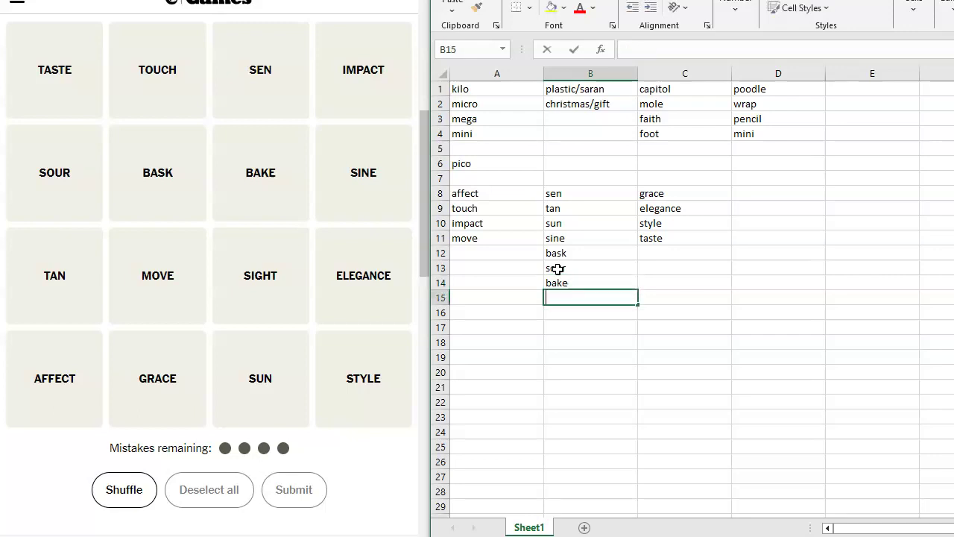
pyautogui.write('sight')
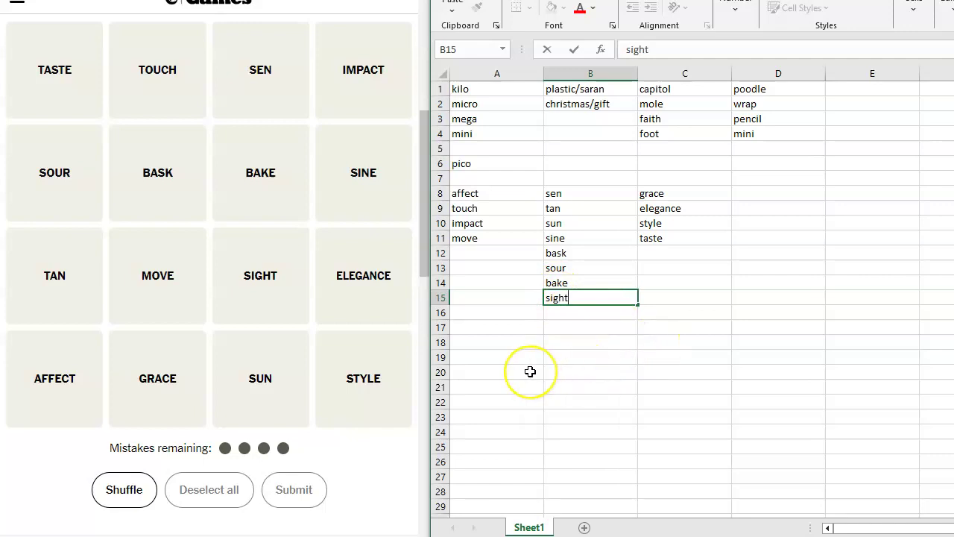
pyautogui.click(507, 221)
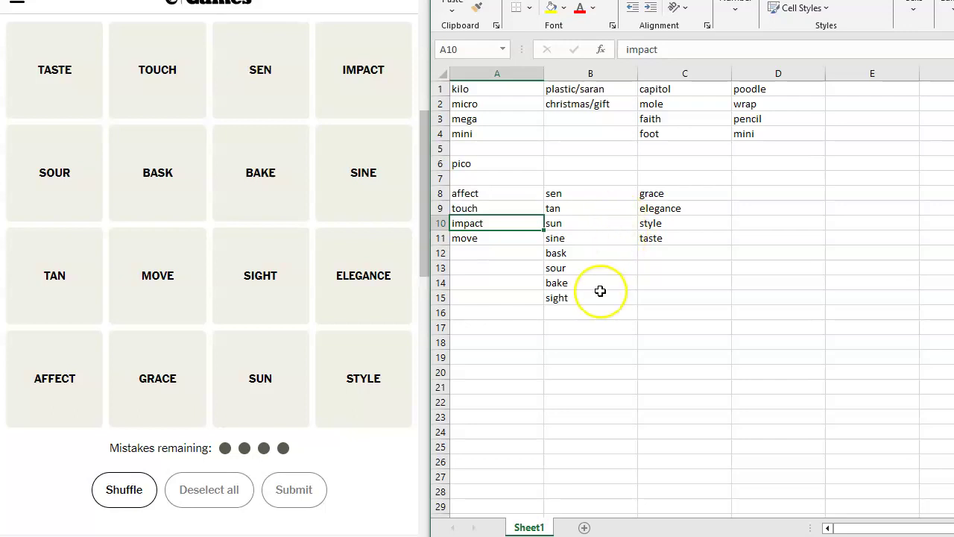
pyautogui.click(682, 255)
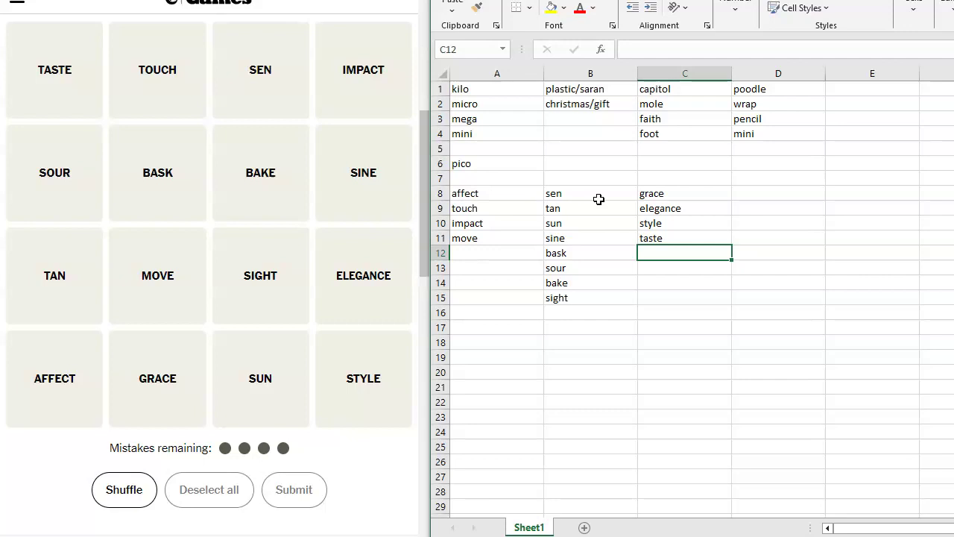
# Submit SEN, TAN, SUN and SINE as a guess, which costs one mistake.
pyautogui.click(258, 67)
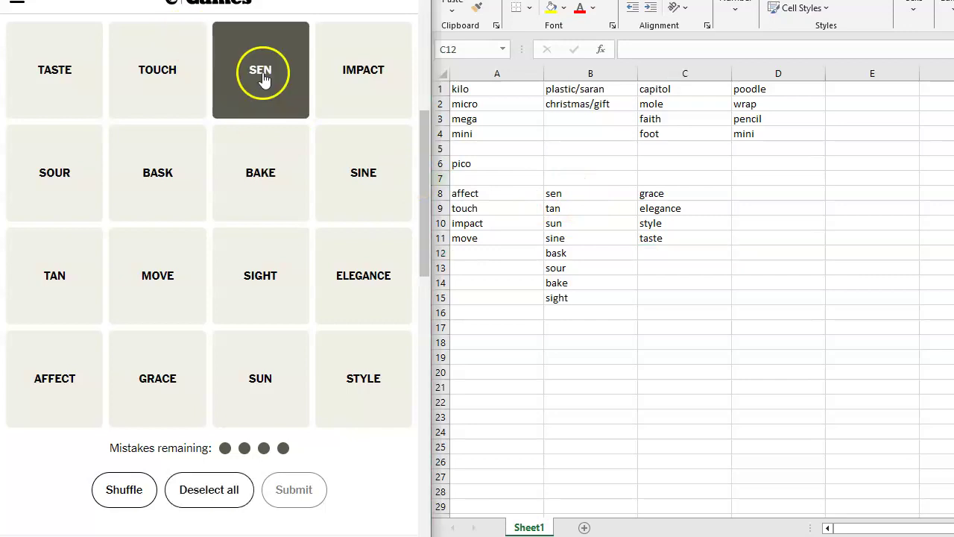
pyautogui.click(54, 277)
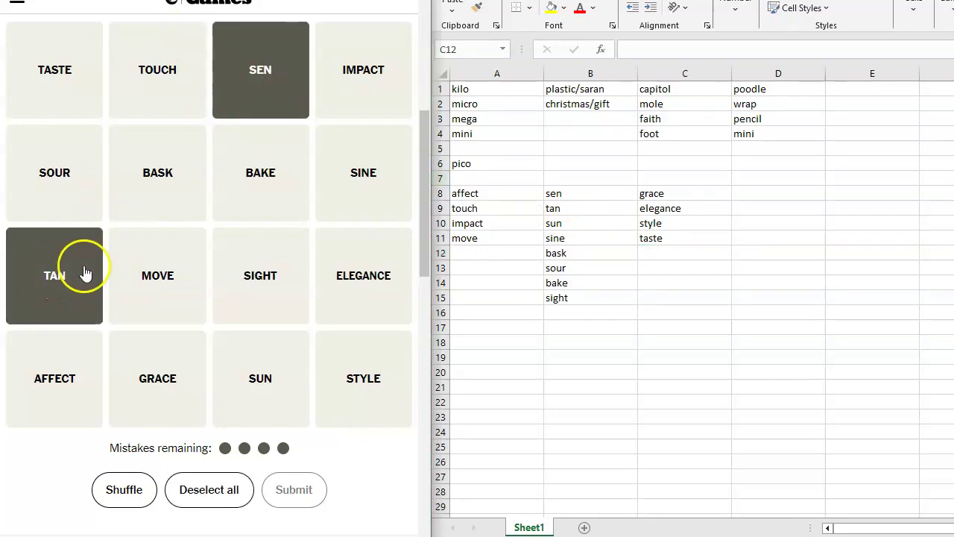
pyautogui.click(255, 372)
pyautogui.click(364, 168)
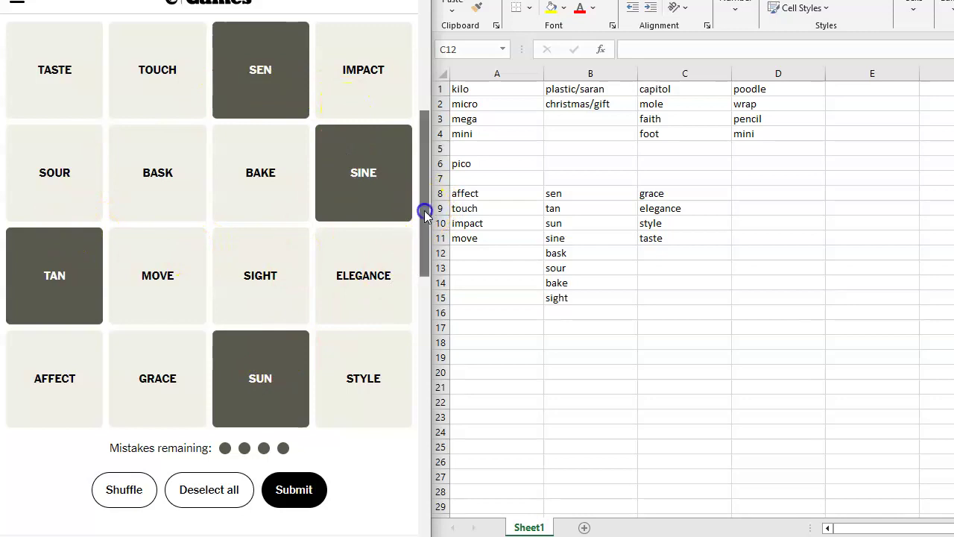
pyautogui.moveTo(420, 206); pyautogui.dragTo(428, 192)
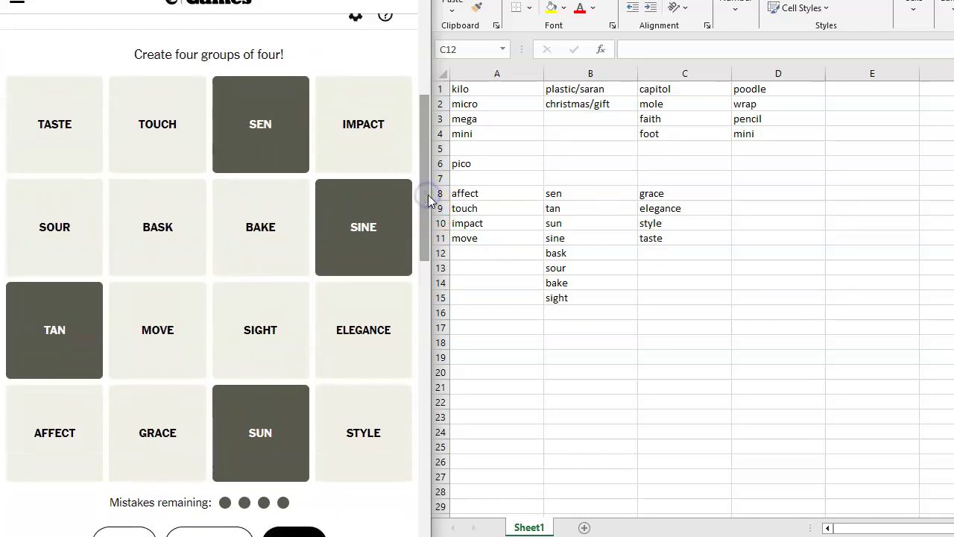
pyautogui.click(294, 533)
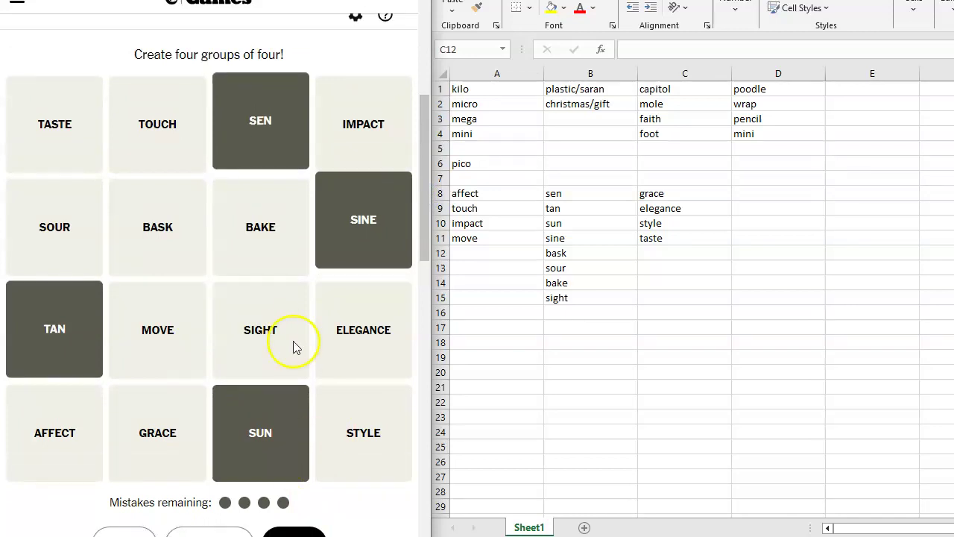
pyautogui.moveTo(433, 202)
pyautogui.mouseDown()
pyautogui.moveTo(430, 158)
pyautogui.moveTo(435, 210)
pyautogui.mouseUp()
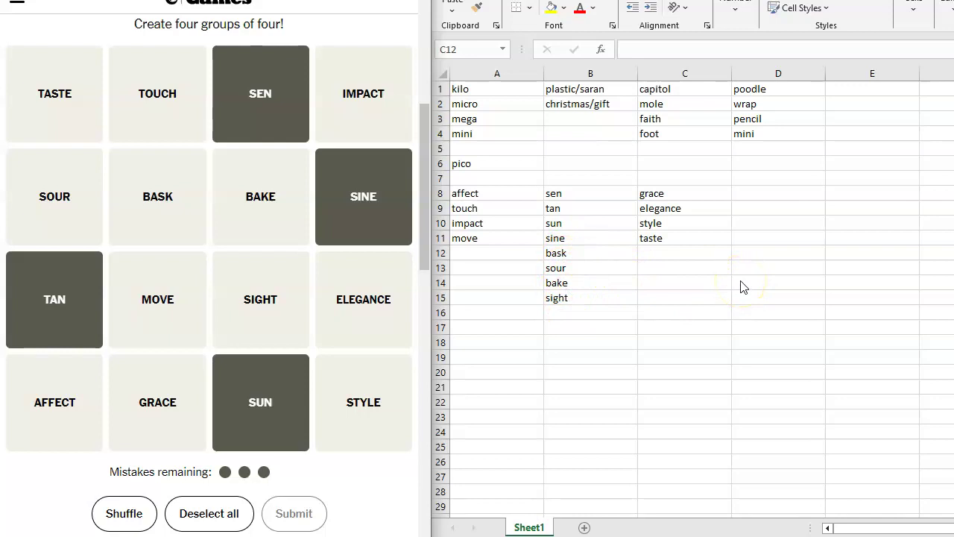
pyautogui.click(264, 103)
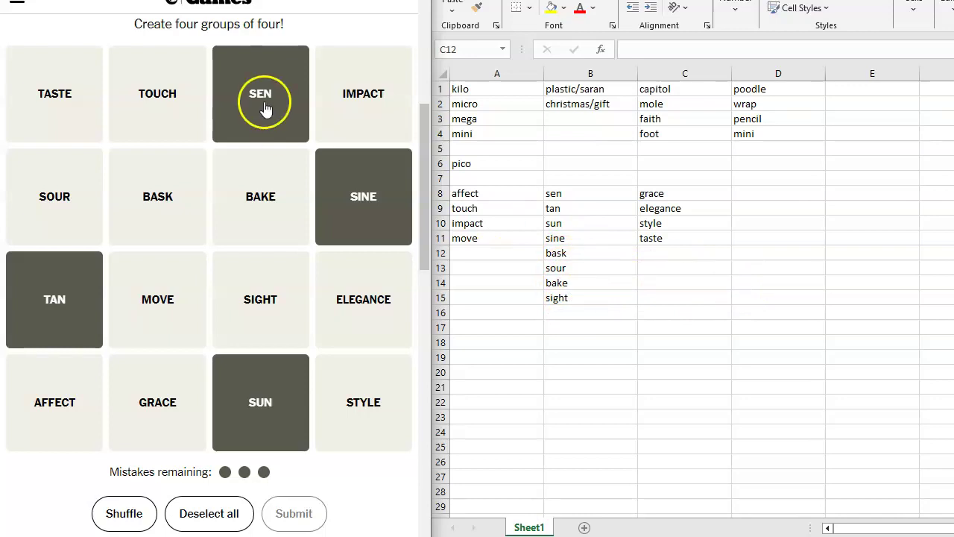
# Deselect the SINE, TAN and SUN tiles on the Connections board.
pyautogui.click(345, 187)
pyautogui.click(60, 265)
pyautogui.click(261, 370)
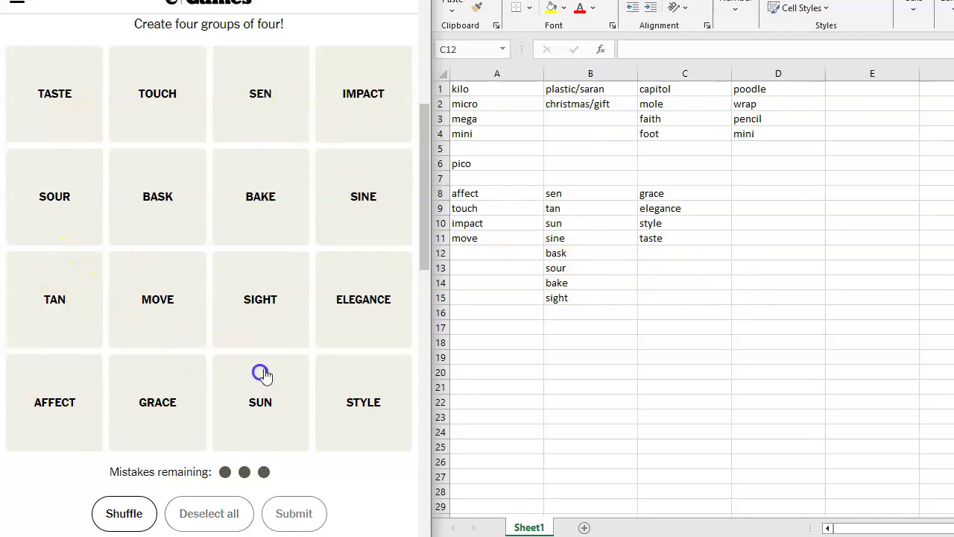
# Enter sun, tan, bask and bake into cells D8 to D11.
pyautogui.click(765, 192)
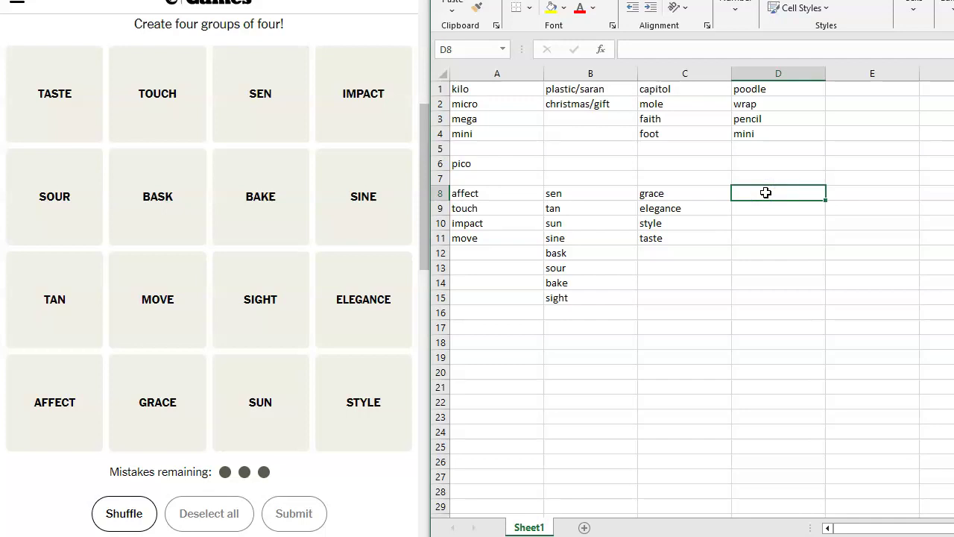
pyautogui.write('sun')
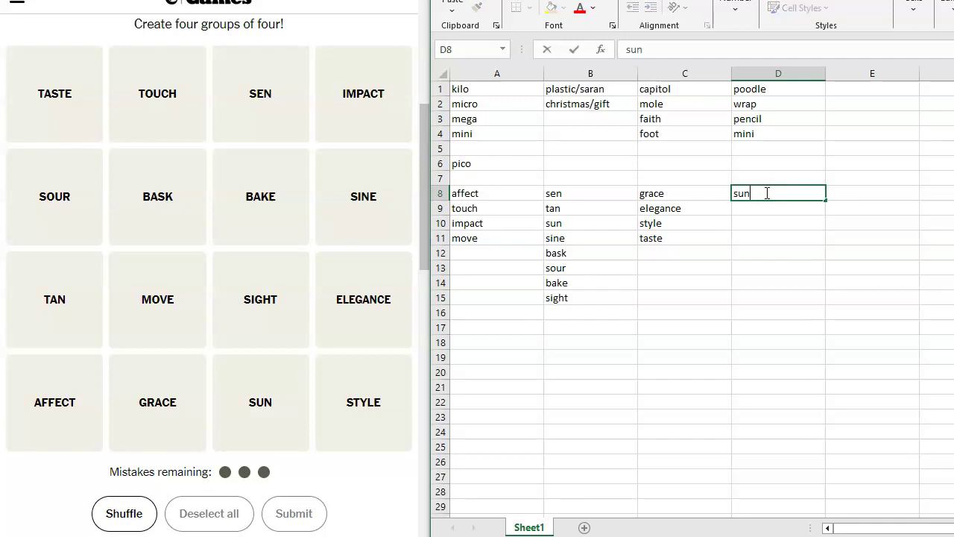
pyautogui.press('Return')
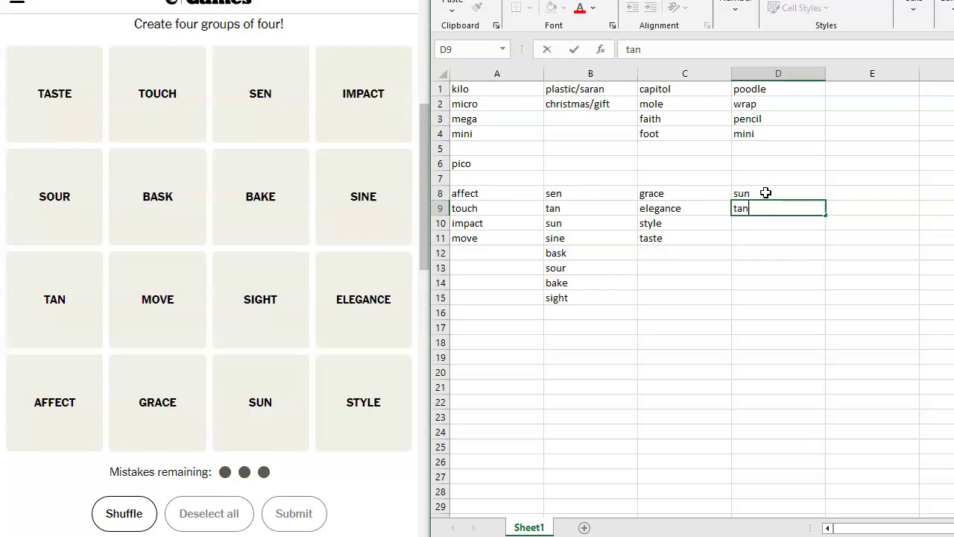
pyautogui.press('Return')
pyautogui.write('bask')
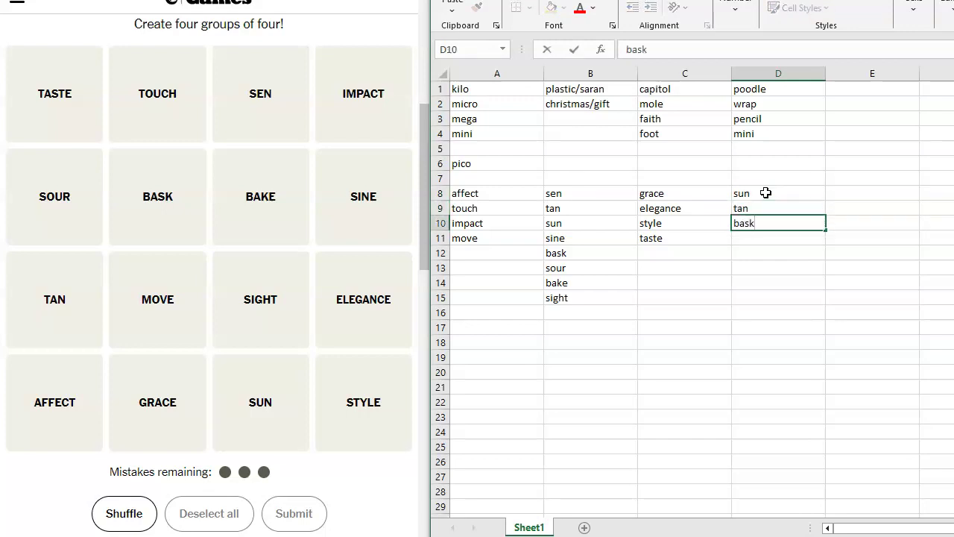
pyautogui.press('Return')
pyautogui.write('bake')
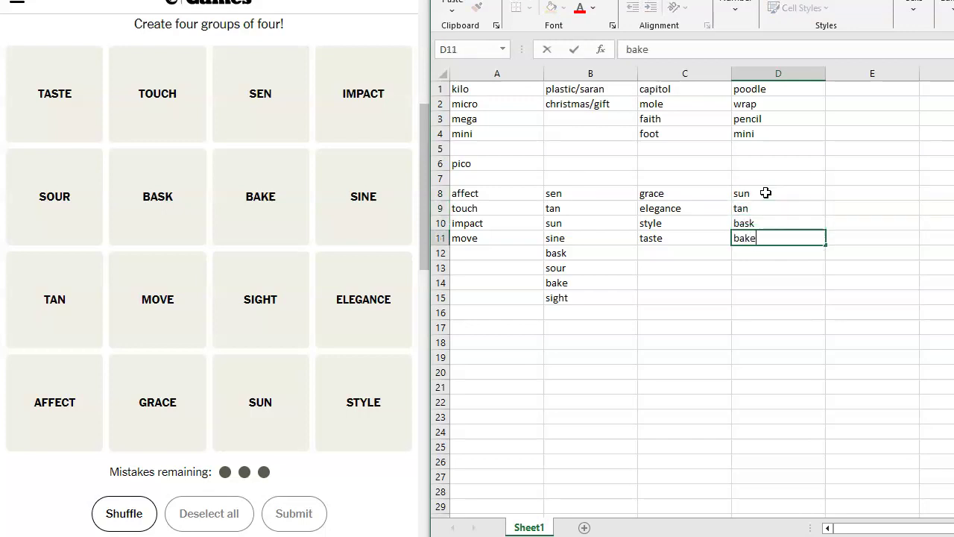
pyautogui.click(567, 209)
# Delete tan, sun, bask and bake from B9, B10, B12 and B14.
pyautogui.press('Delete')
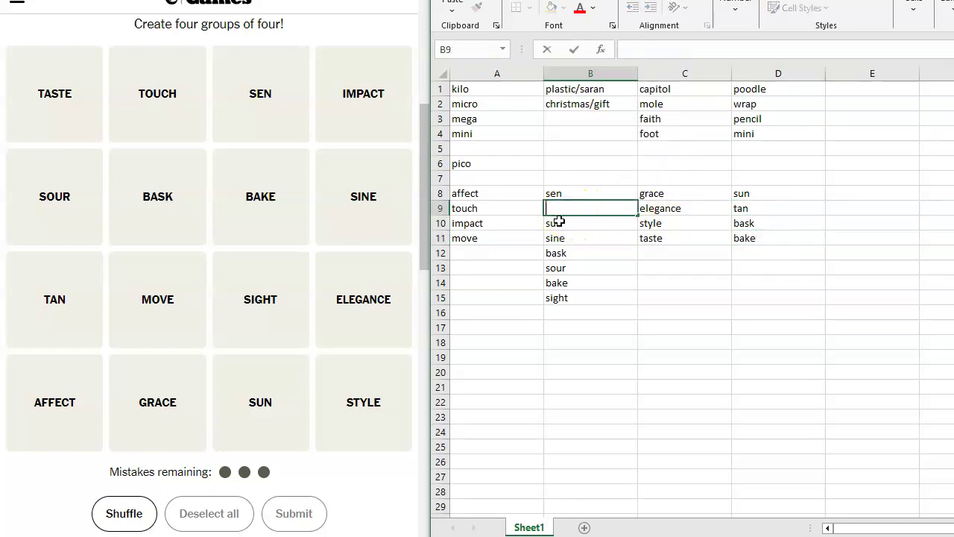
pyautogui.click(557, 223)
pyautogui.press('Delete')
pyautogui.click(561, 254)
pyautogui.press('Delete')
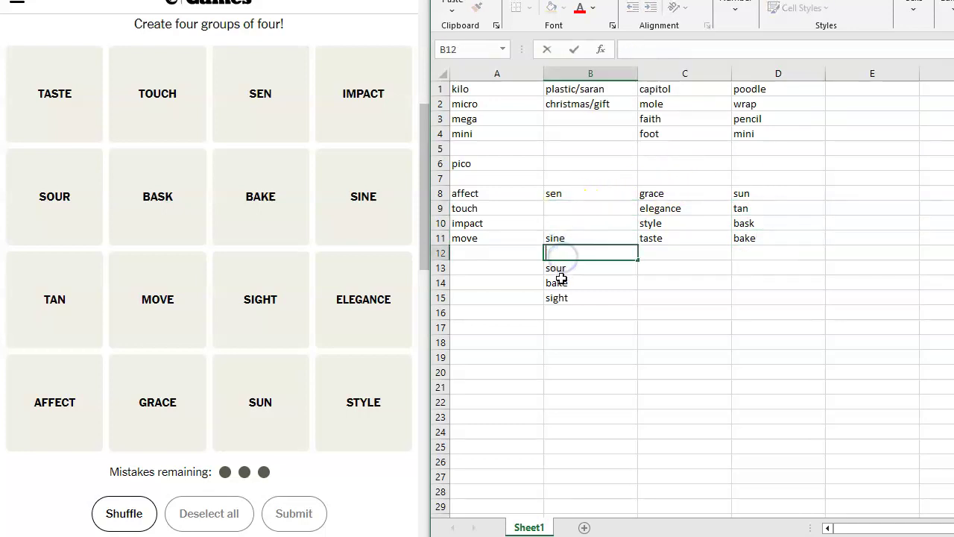
pyautogui.click(560, 283)
pyautogui.press('Delete')
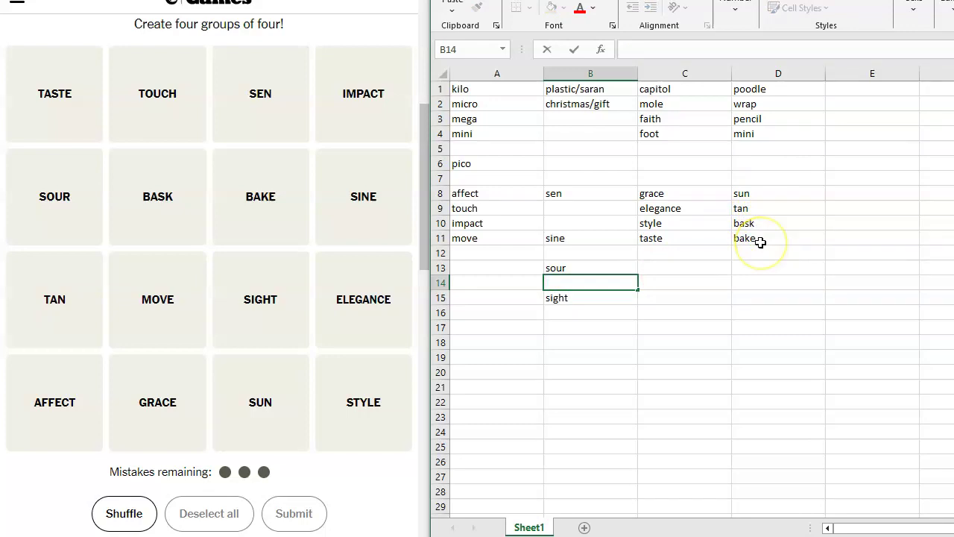
# Enter sine, sour and sight into cells B9, B10 and B11.
pyautogui.click(555, 209)
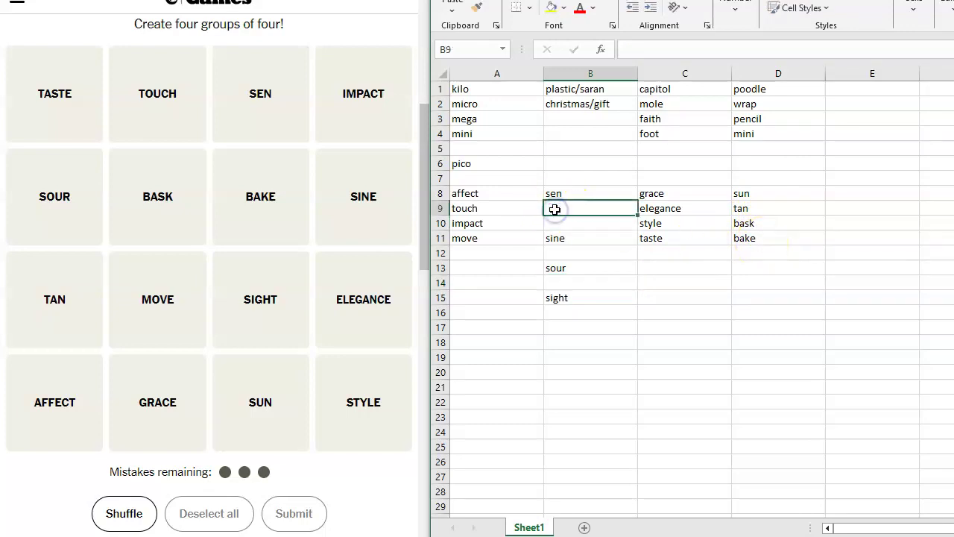
pyautogui.write('sine')
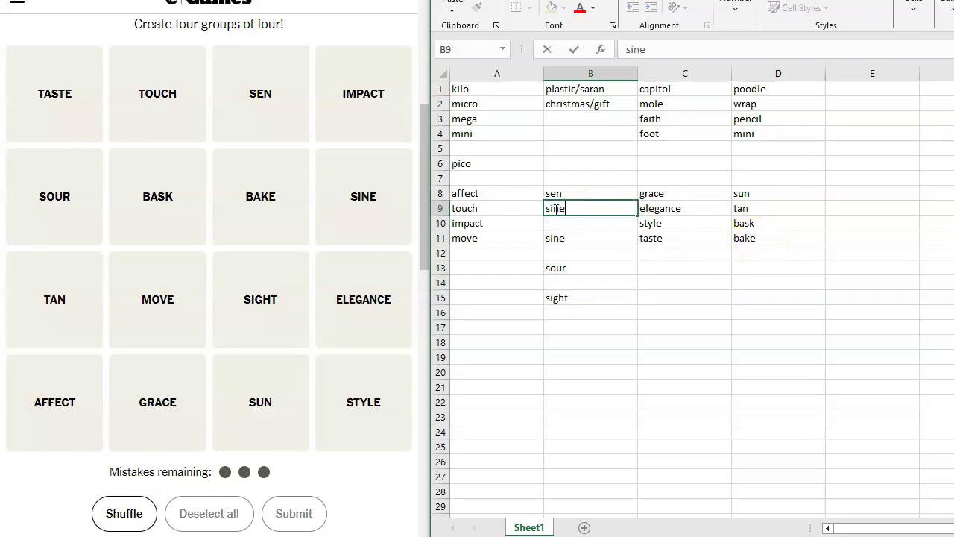
pyautogui.press('Return')
pyautogui.write('sou')
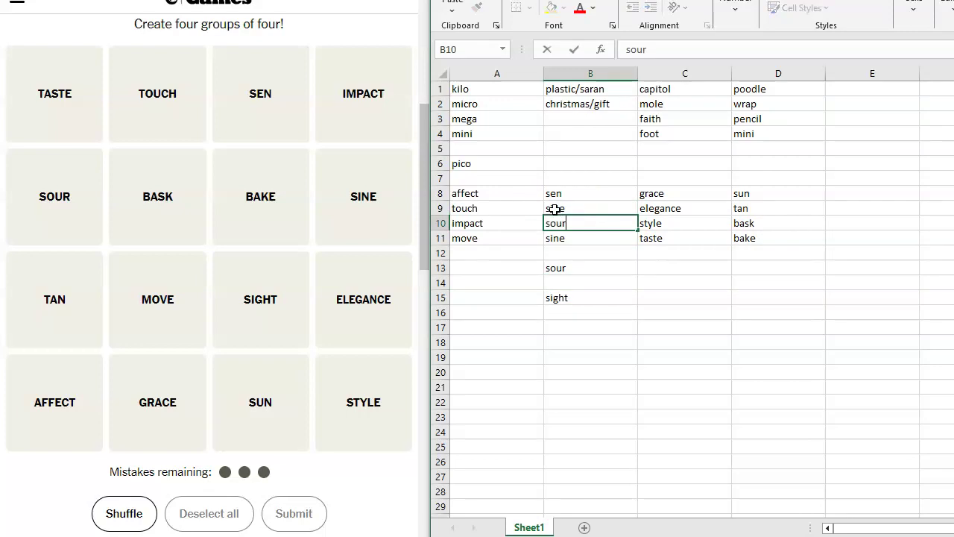
pyautogui.write('r')
pyautogui.press('Return')
pyautogui.write('sight')
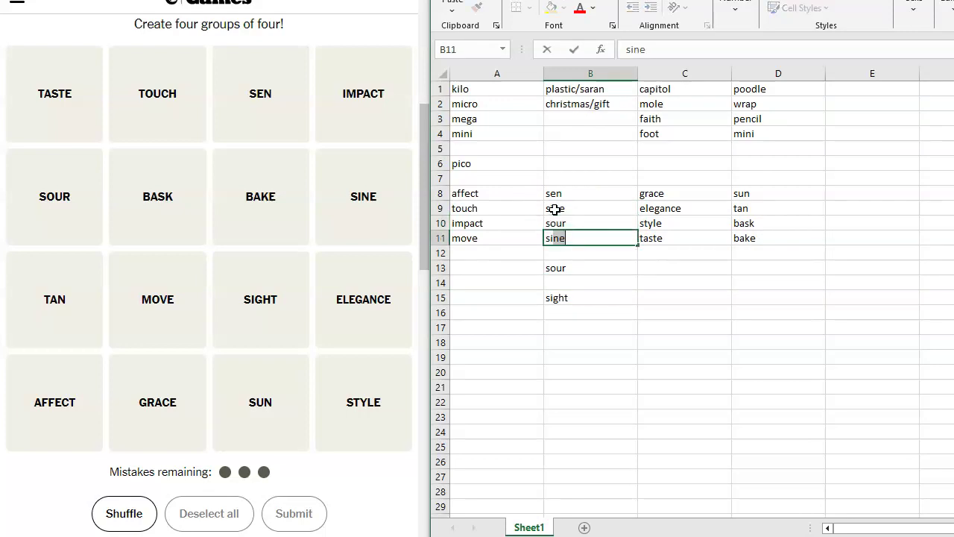
# Clear the leftover entries and stray backslashes from B13 and B15.
pyautogui.click(559, 268)
pyautogui.write('\\')
pyautogui.click(559, 299)
pyautogui.write('\\')
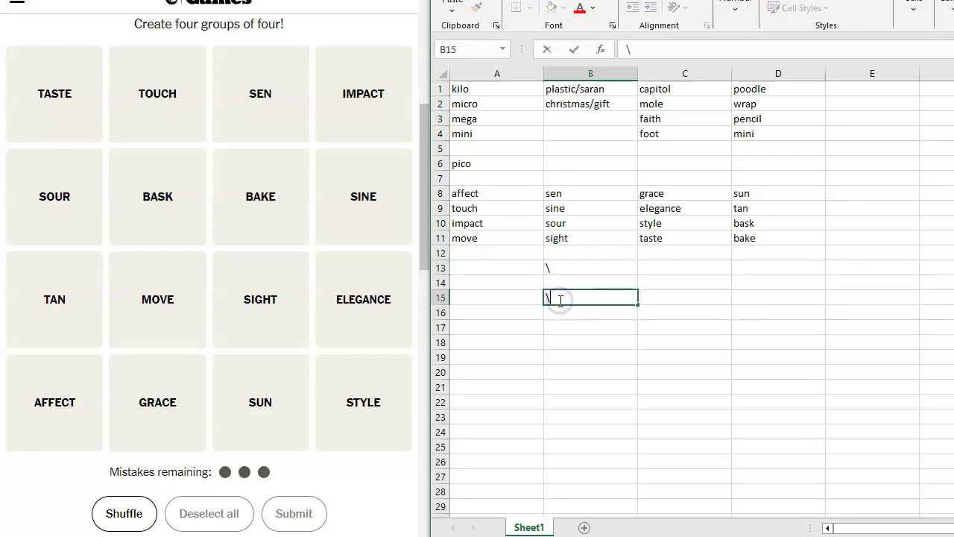
pyautogui.click(556, 269)
pyautogui.press('Delete')
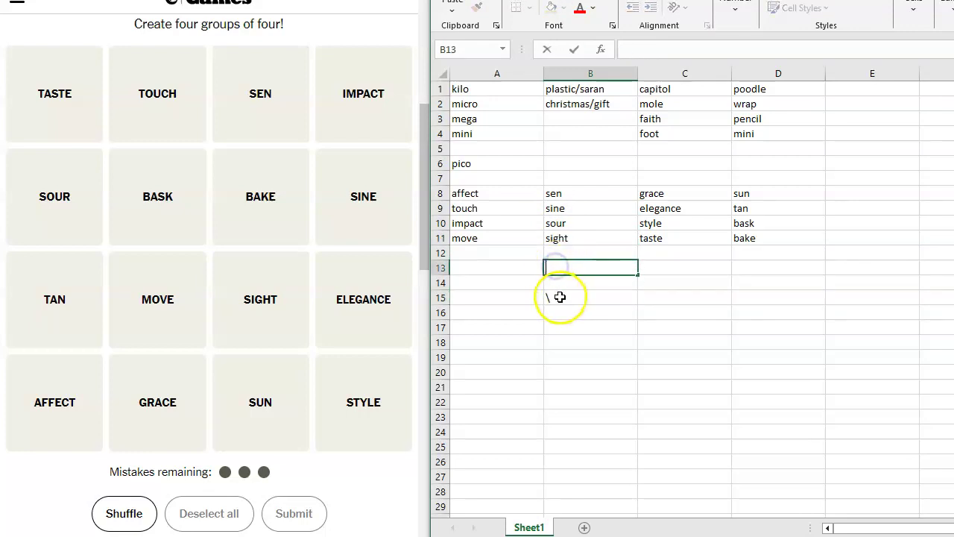
pyautogui.click(559, 297)
pyautogui.press('Delete')
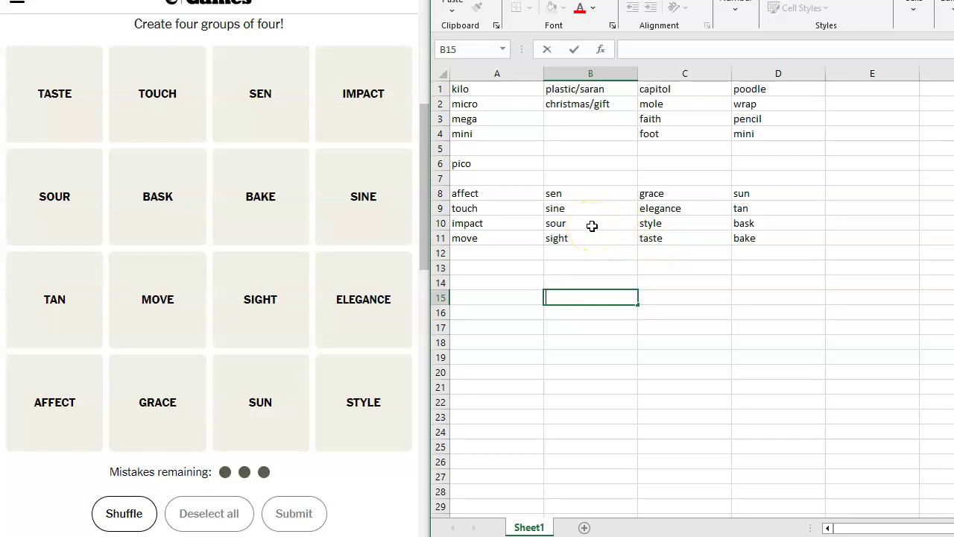
# Inspect the column B entries in B8 to B11 in cell edit mode.
pyautogui.press('F2')
pyautogui.click(588, 200)
pyautogui.click(578, 210)
pyautogui.click(584, 205)
pyautogui.click(588, 191)
pyautogui.click(571, 231)
pyautogui.click(570, 239)
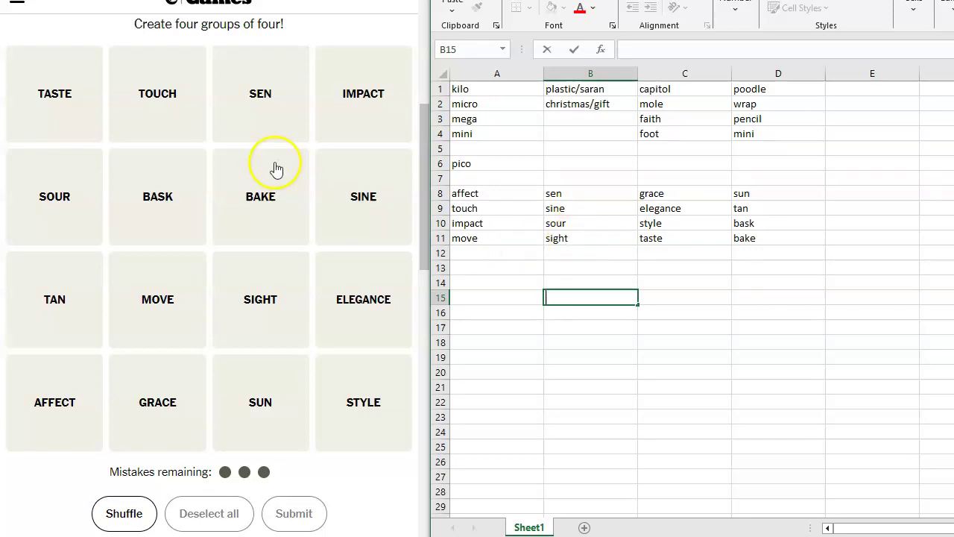
# Select the SEN, SINE, SIGHT and SOUR tiles as the next four-word guess.
pyautogui.click(260, 97)
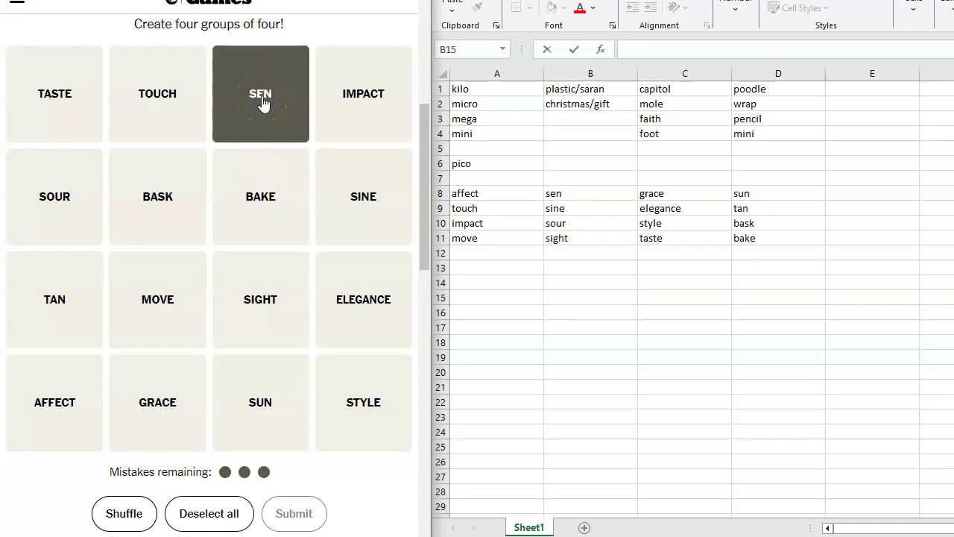
pyautogui.click(270, 388)
pyautogui.click(376, 188)
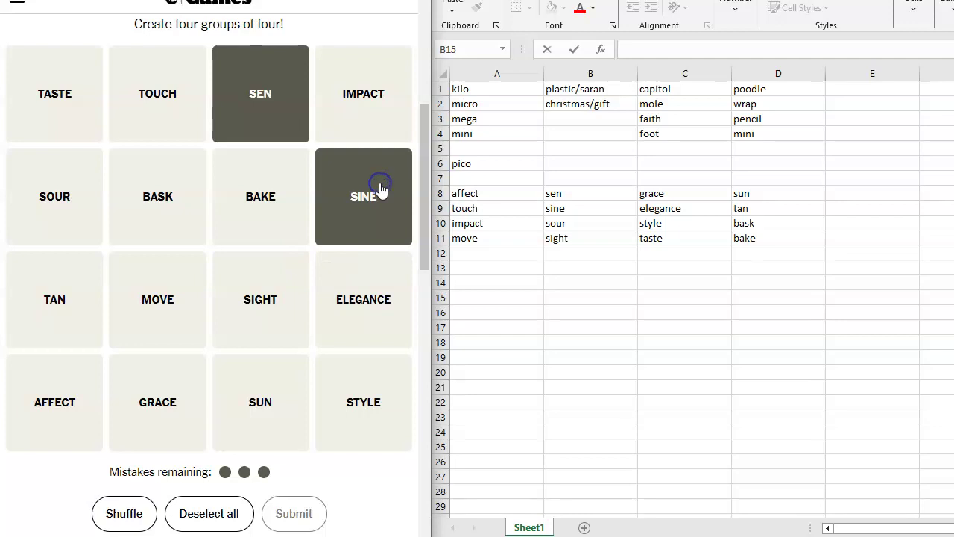
pyautogui.click(253, 297)
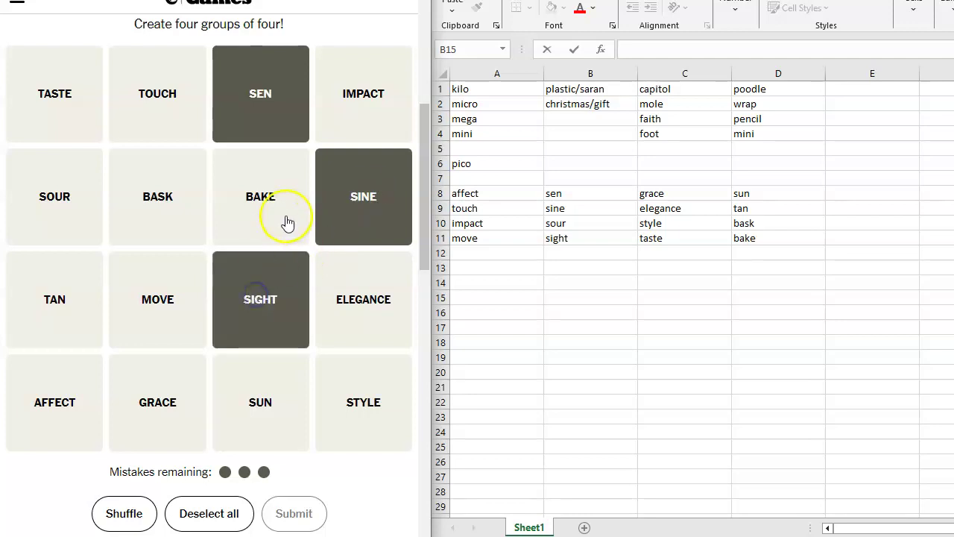
pyautogui.click(60, 194)
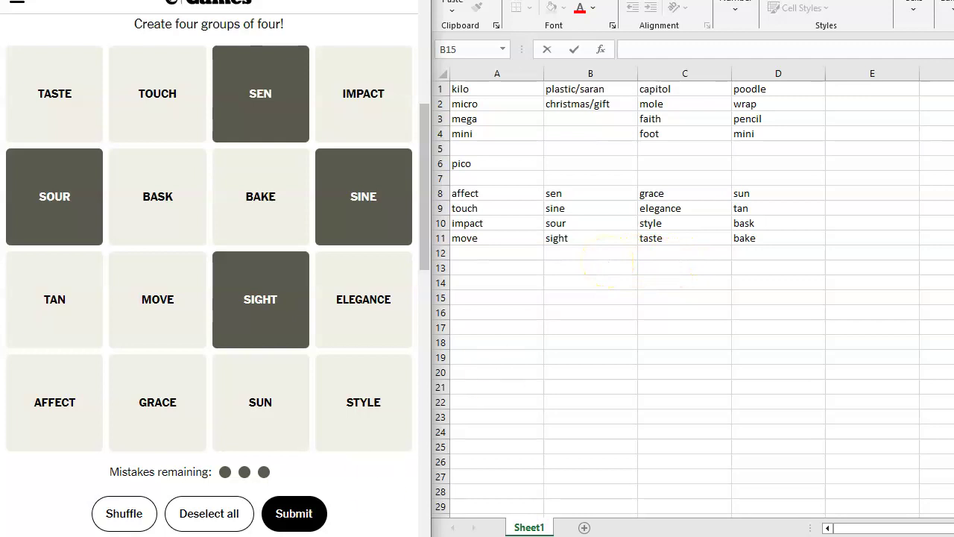
# Submit SEN, SIGHT, SINE and SOUR as the numbers-with-S group.
pyautogui.click(291, 510)
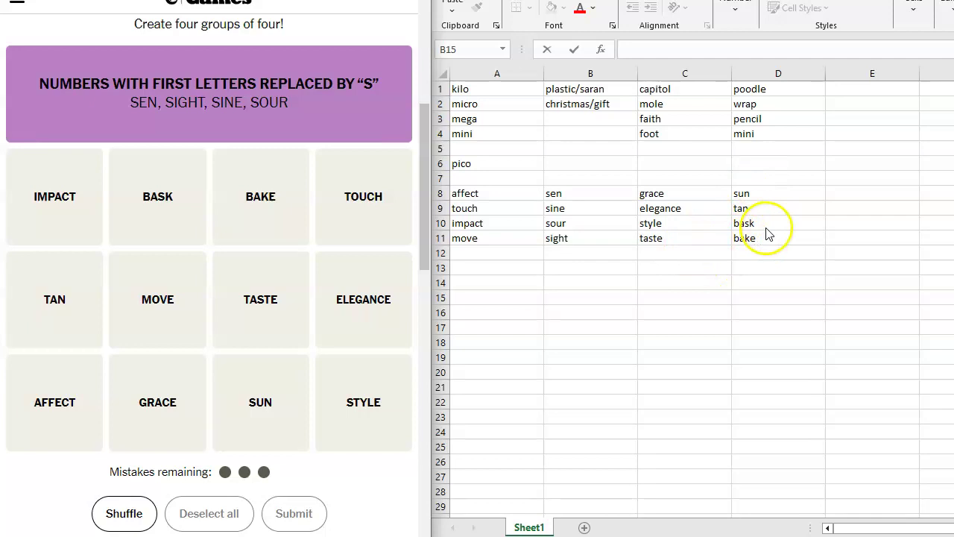
# Solve Catch Some Rays with SUN, TAN, BASK and BAKE.
pyautogui.click(274, 397)
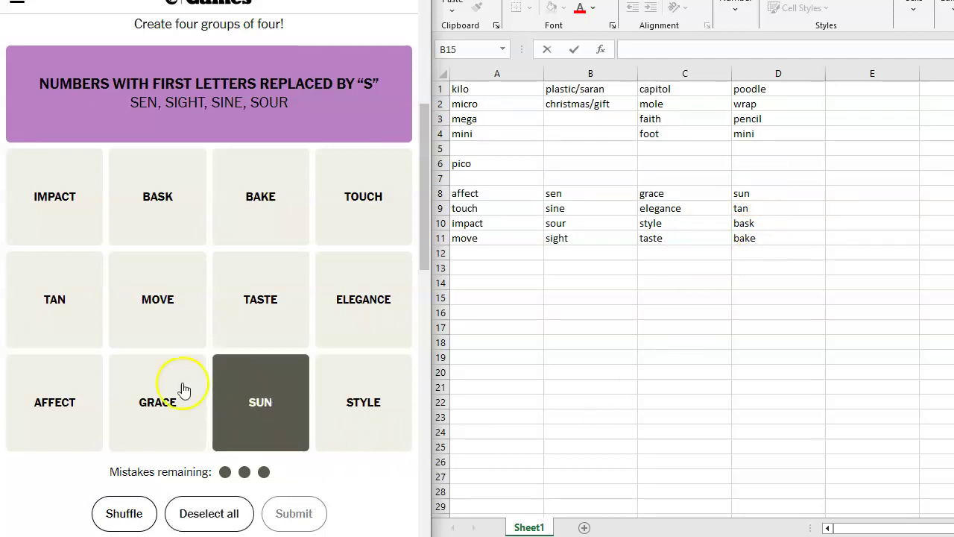
pyautogui.click(59, 305)
pyautogui.click(157, 214)
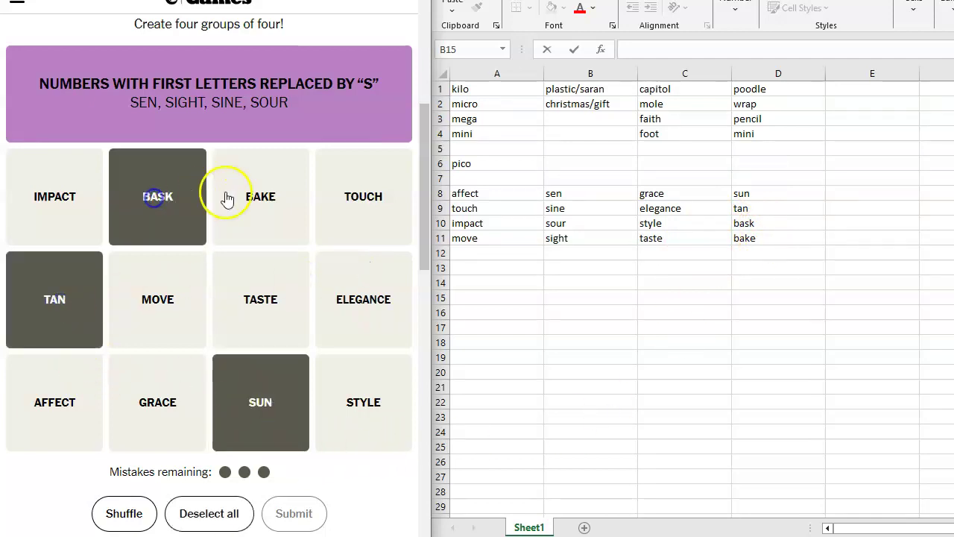
pyautogui.click(258, 194)
pyautogui.click(289, 513)
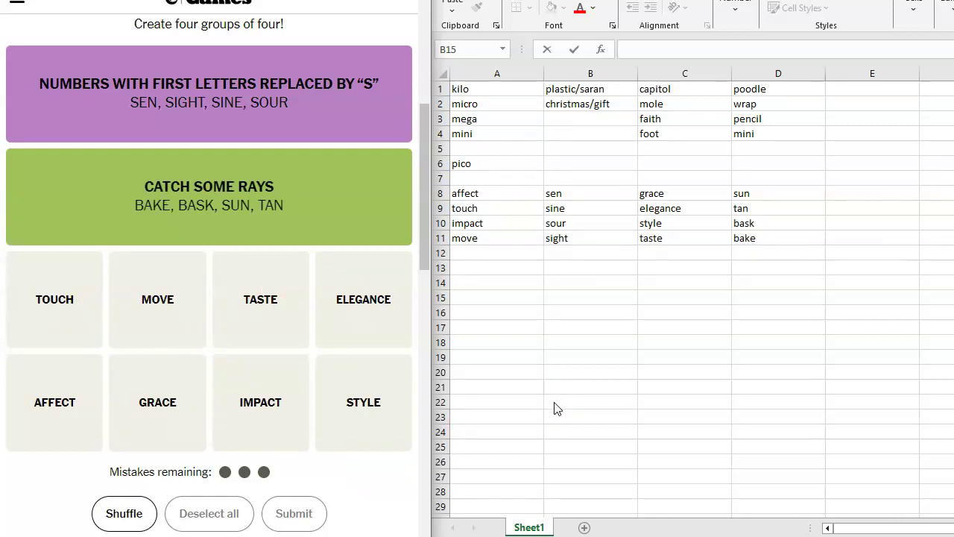
# Solve Emotionally Sway with AFFECT, TOUCH, IMPACT and MOVE.
pyautogui.click(55, 403)
pyautogui.click(60, 292)
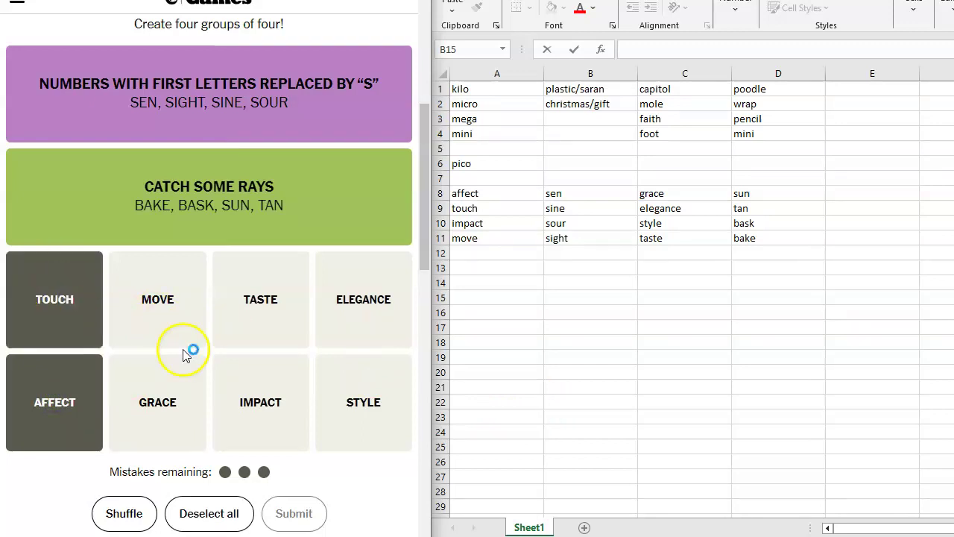
pyautogui.click(258, 405)
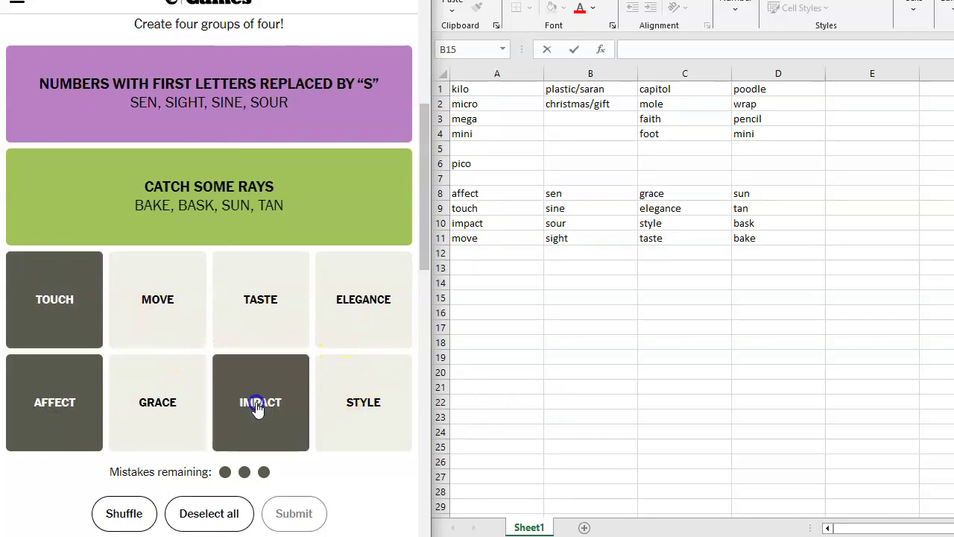
pyautogui.click(157, 298)
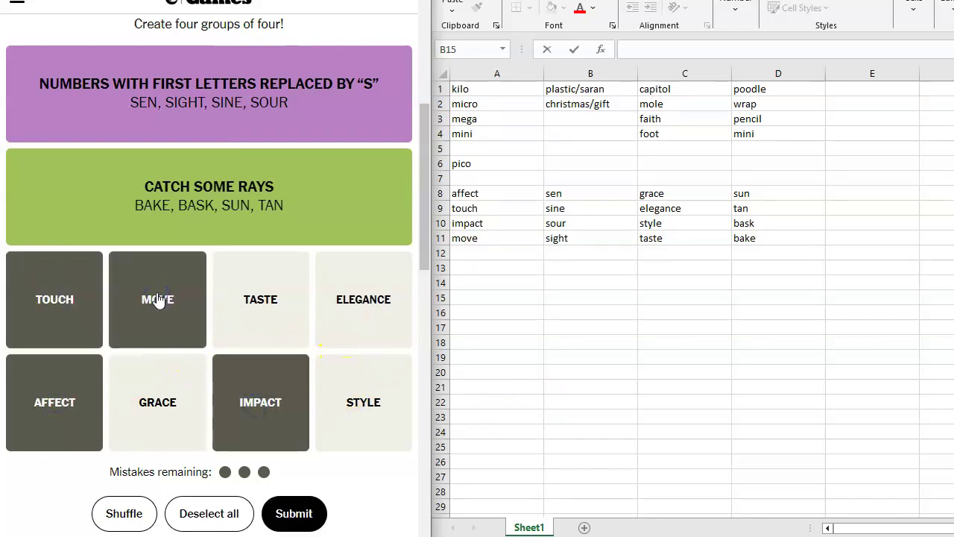
pyautogui.click(292, 513)
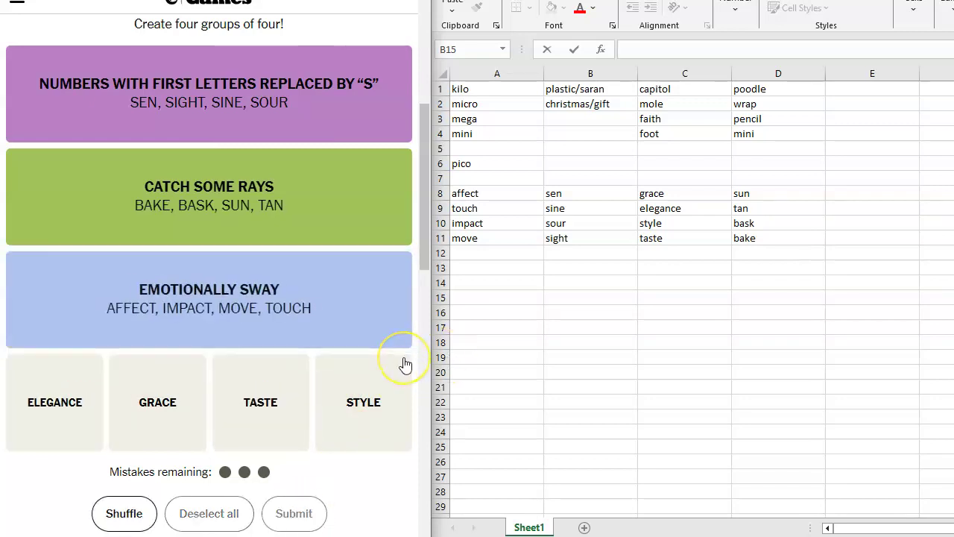
# Solve Refined Sensibility with ELEGANCE, GRACE, TASTE and STYLE.
pyautogui.click(69, 399)
pyautogui.click(159, 404)
pyautogui.click(262, 406)
pyautogui.click(363, 409)
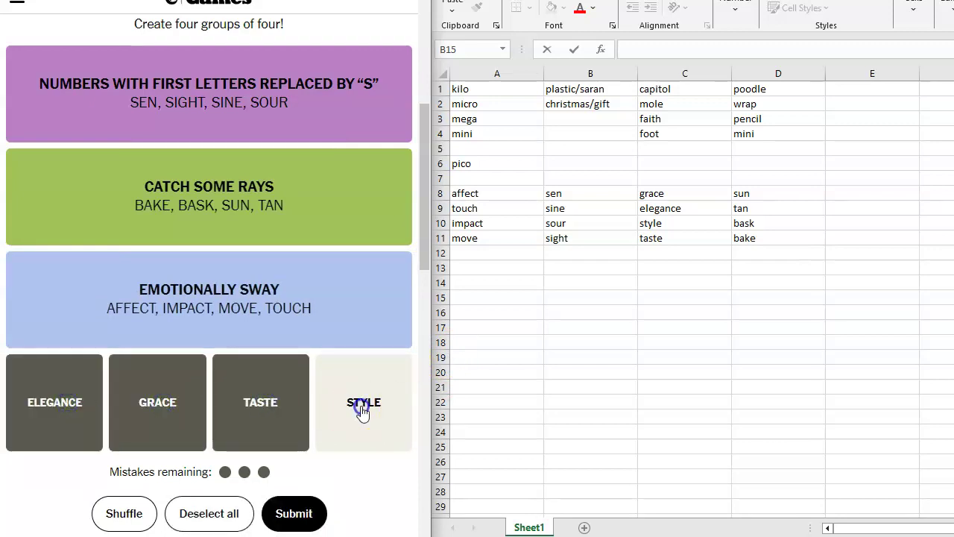
pyautogui.click(296, 512)
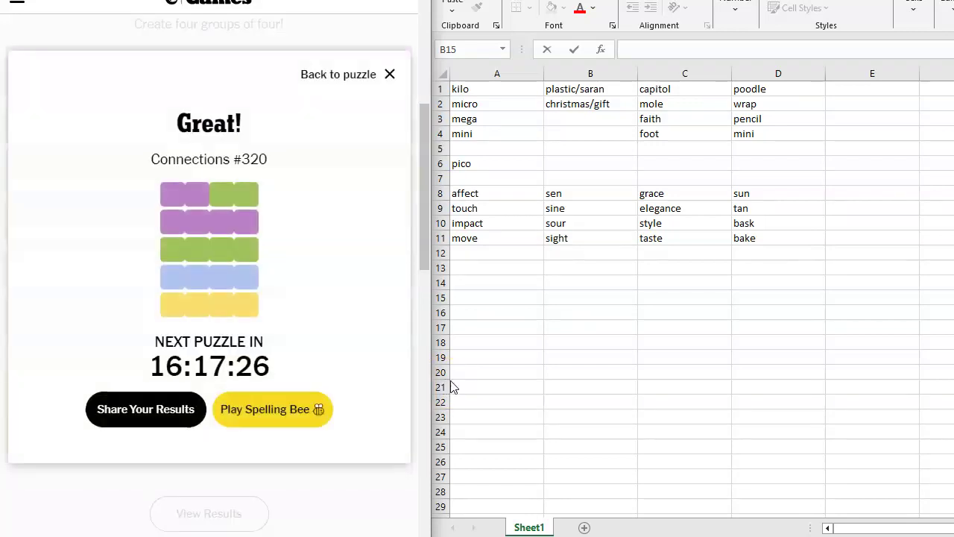
pyautogui.click(435, 350)
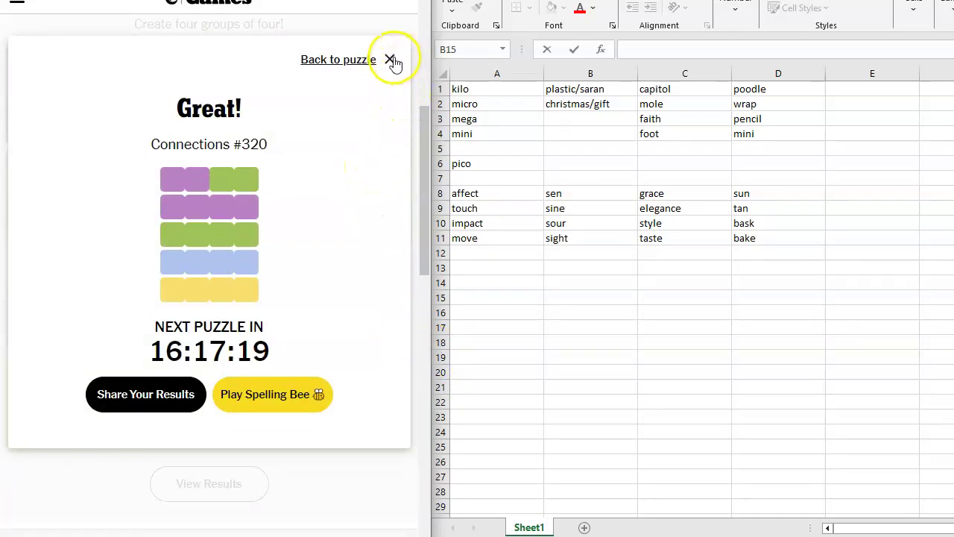
pyautogui.moveTo(363, 162)
pyautogui.mouseDown()
pyautogui.moveTo(289, 218)
pyautogui.moveTo(164, 184)
pyautogui.moveTo(251, 203)
pyautogui.mouseUp()
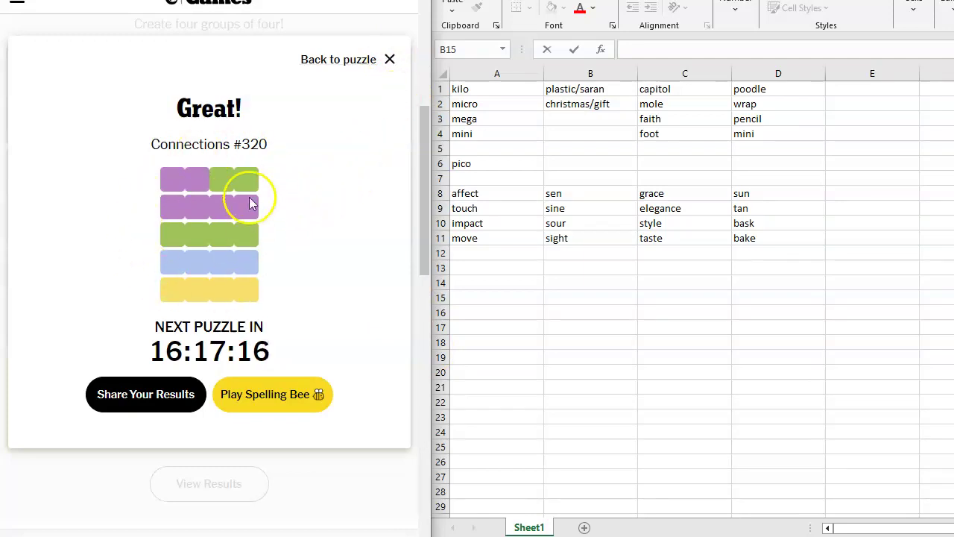
pyautogui.click(388, 61)
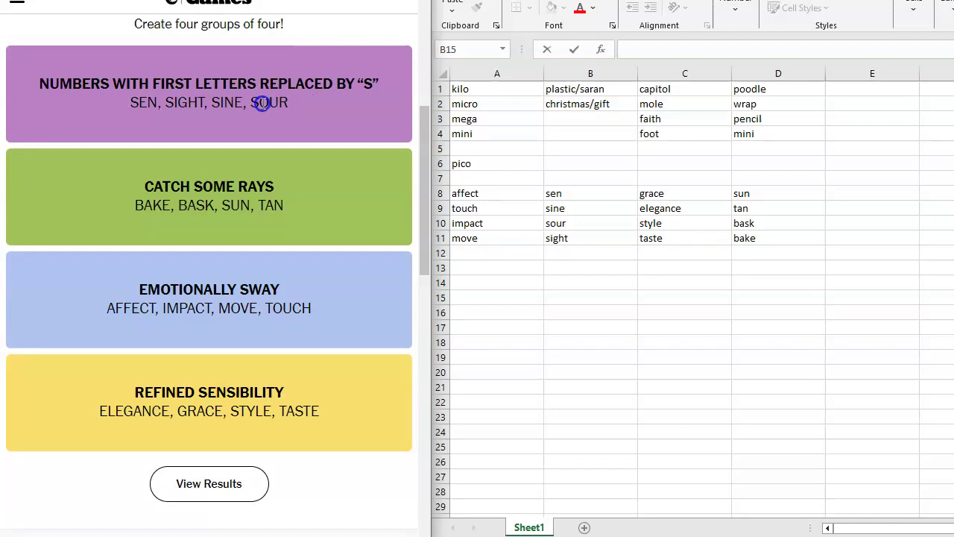